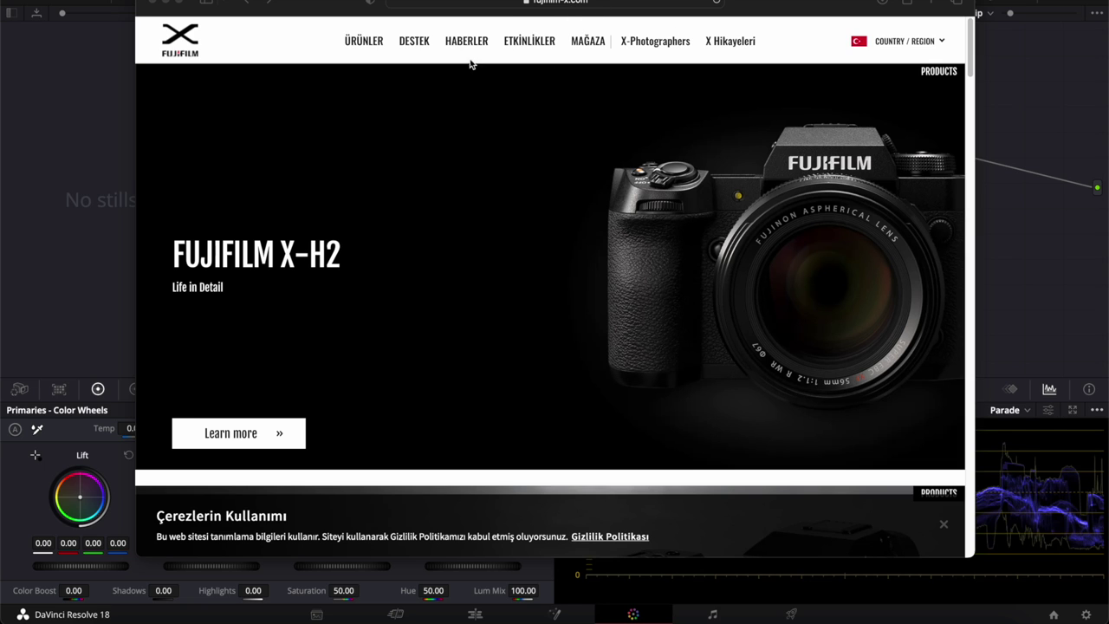
Step: Find the F-Log2 3D-LUT download on Fujifilm's LUT for F-Log page, then close the browser
left_click(411, 45)
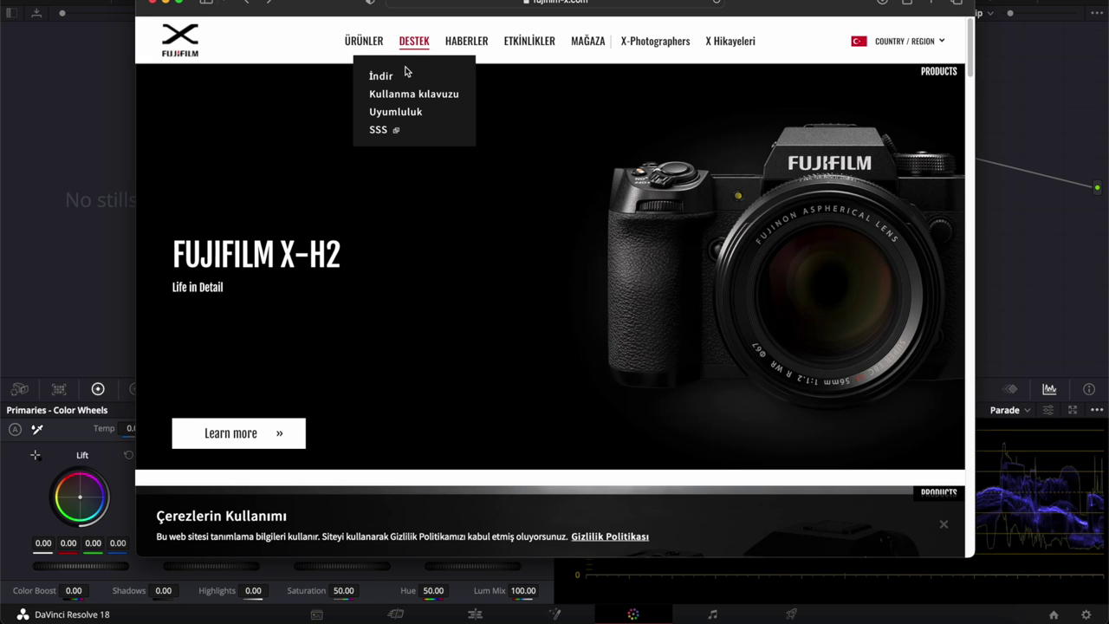
left_click(402, 77)
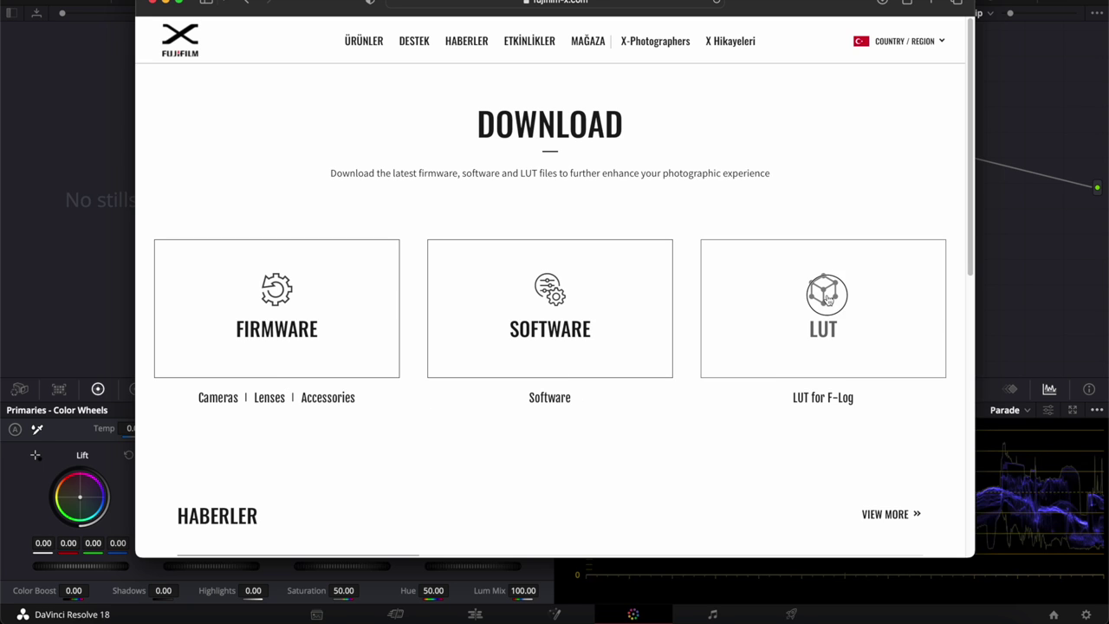
left_click(827, 299)
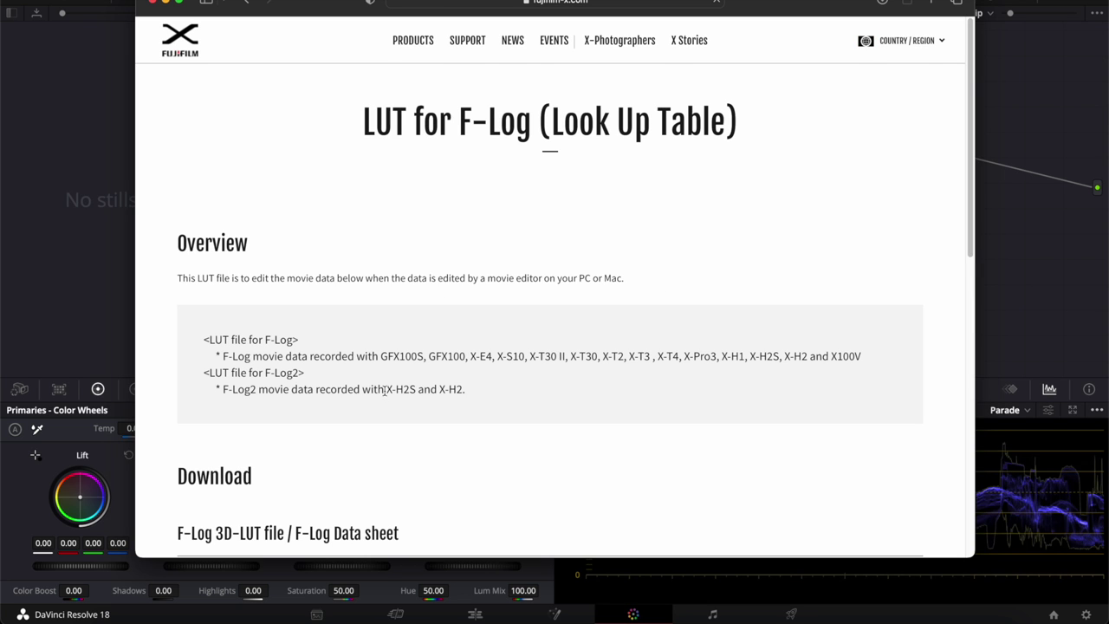
scroll(408, 356, "down", 5)
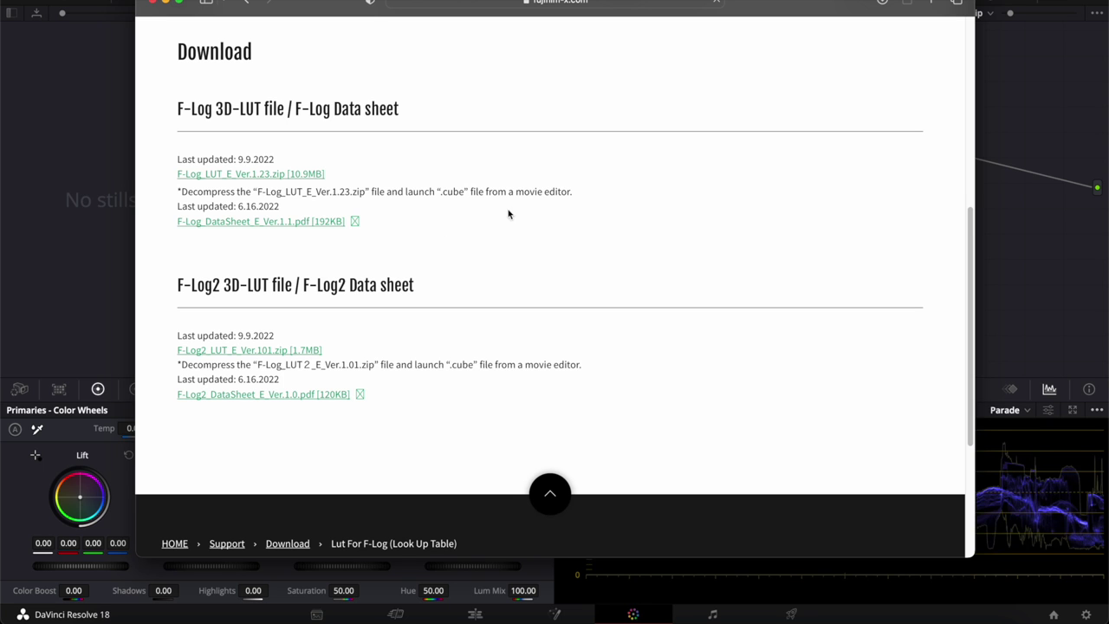
left_click(152, 4)
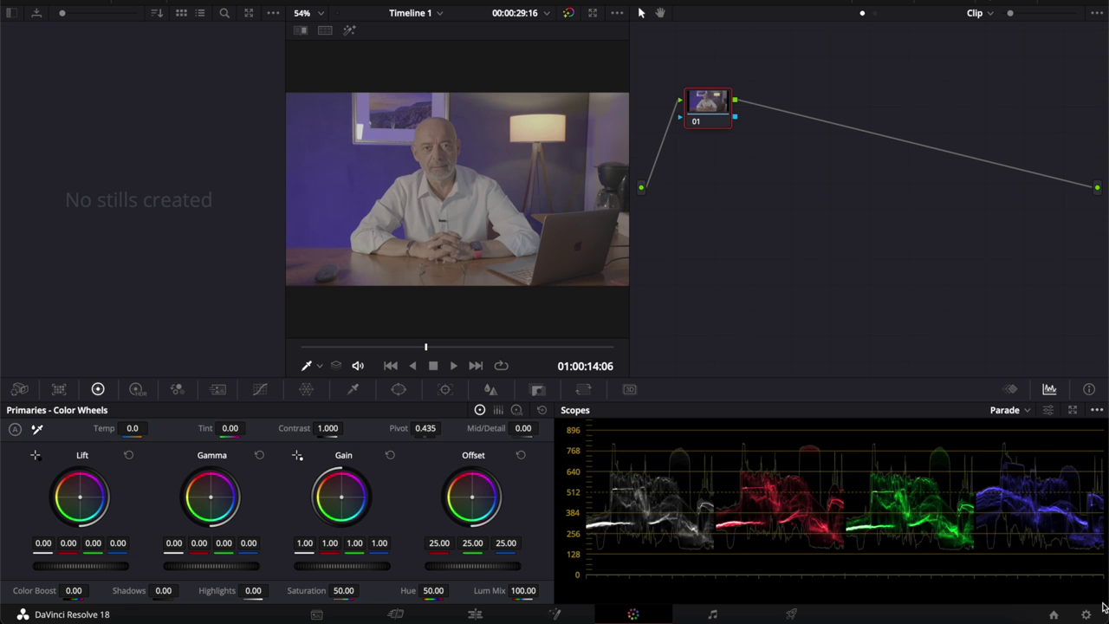
left_click(1088, 617)
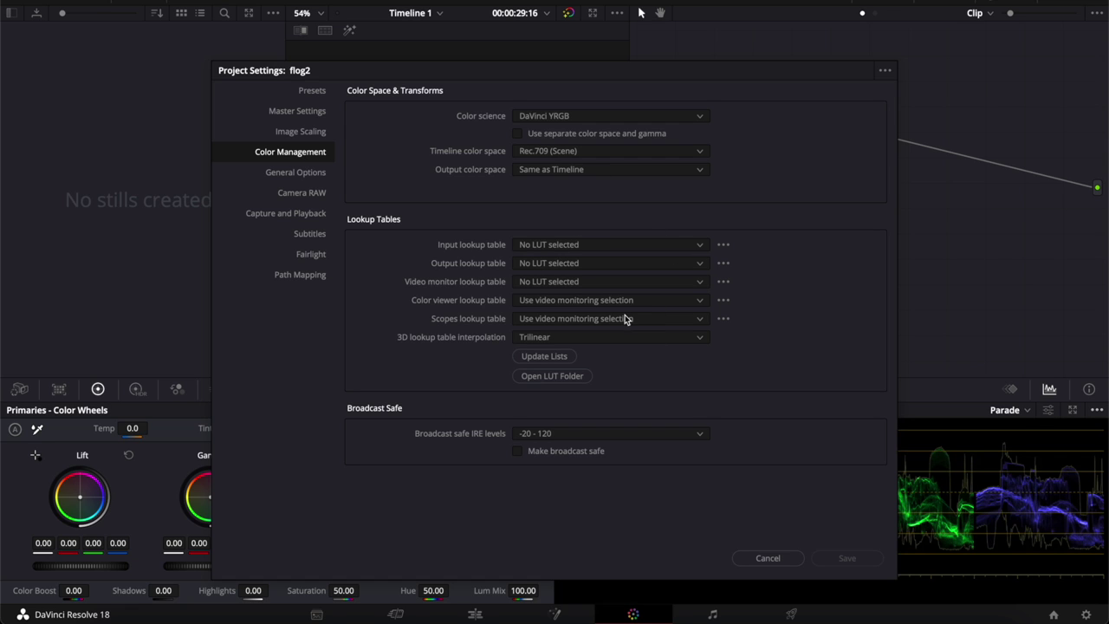
left_click(558, 379)
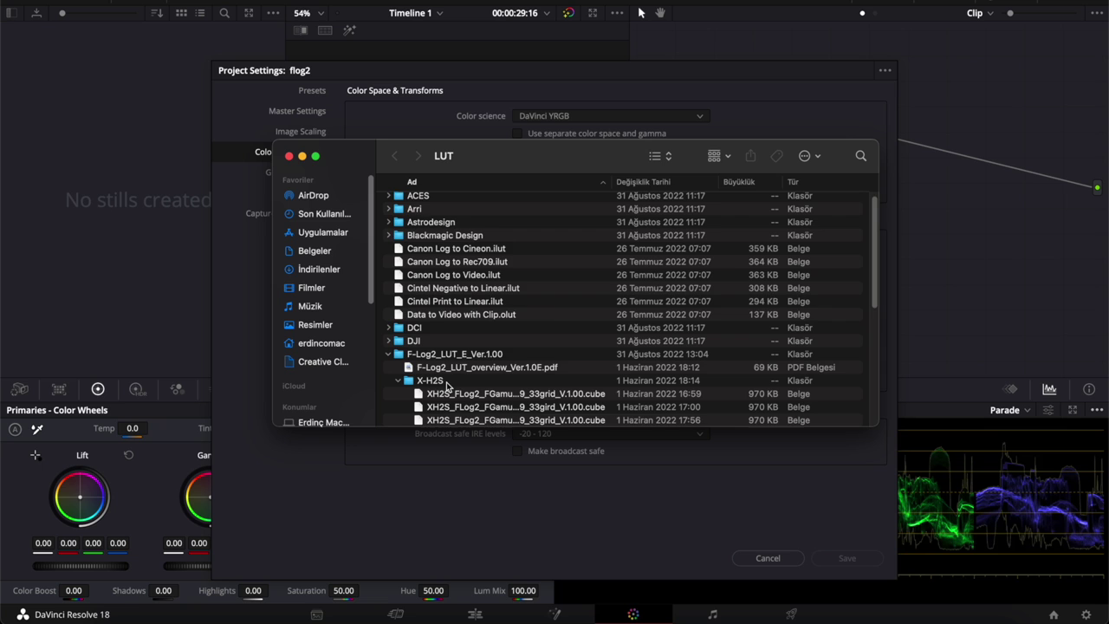
scroll(457, 391, "down", 5)
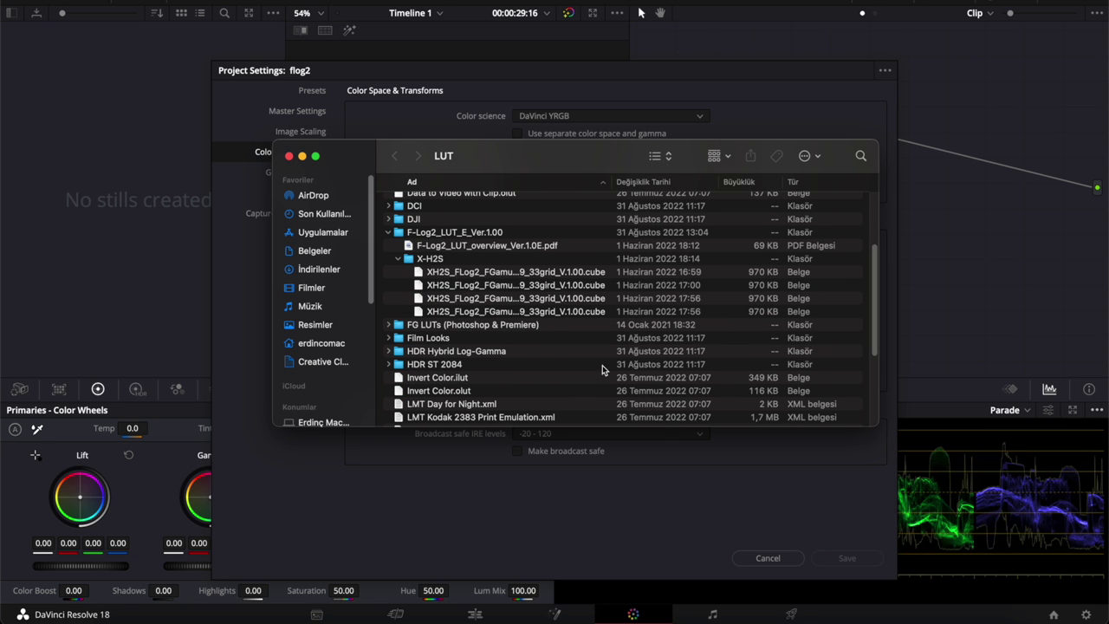
left_click(290, 157)
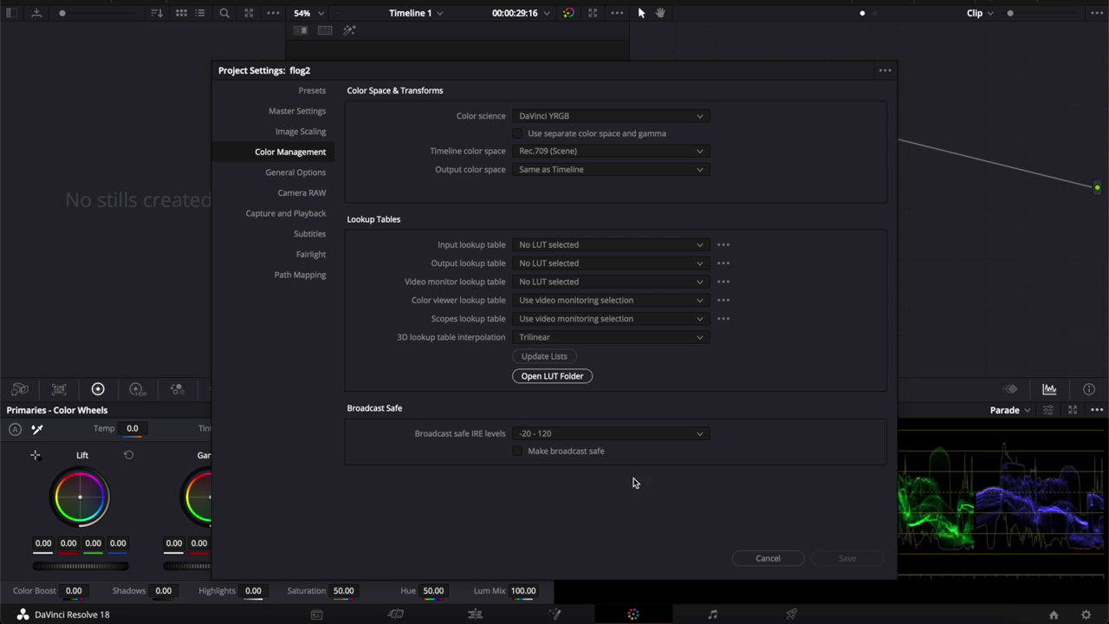
left_click(767, 559)
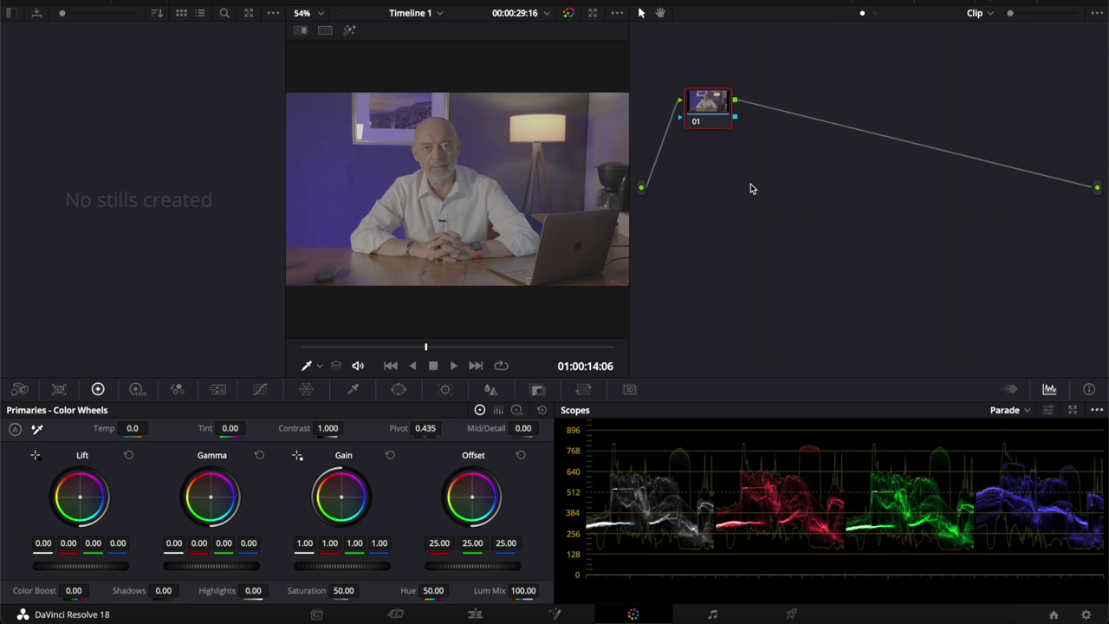
Step: Add serial nodes 02 and 03 after node 01 on the interview clip
right_click(734, 103)
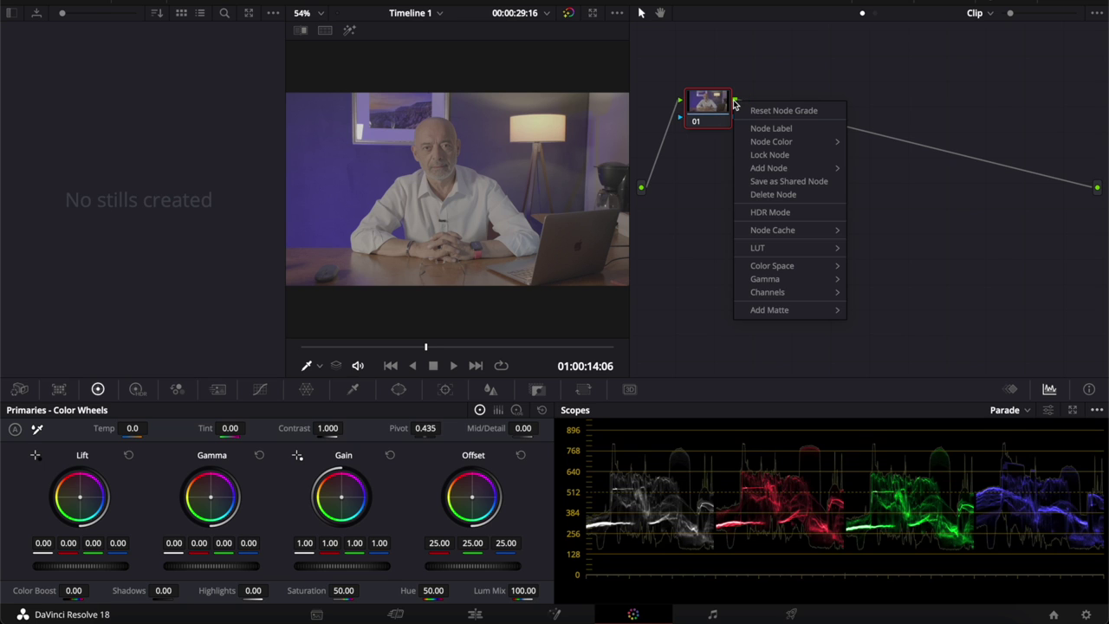
mouse_move(782, 175)
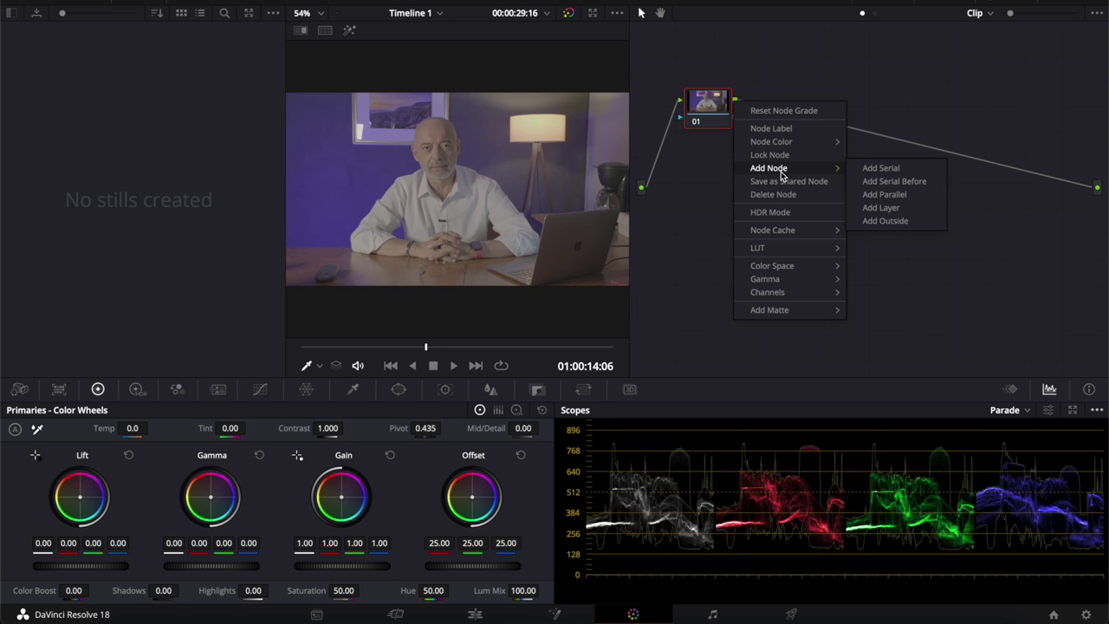
left_click(889, 171)
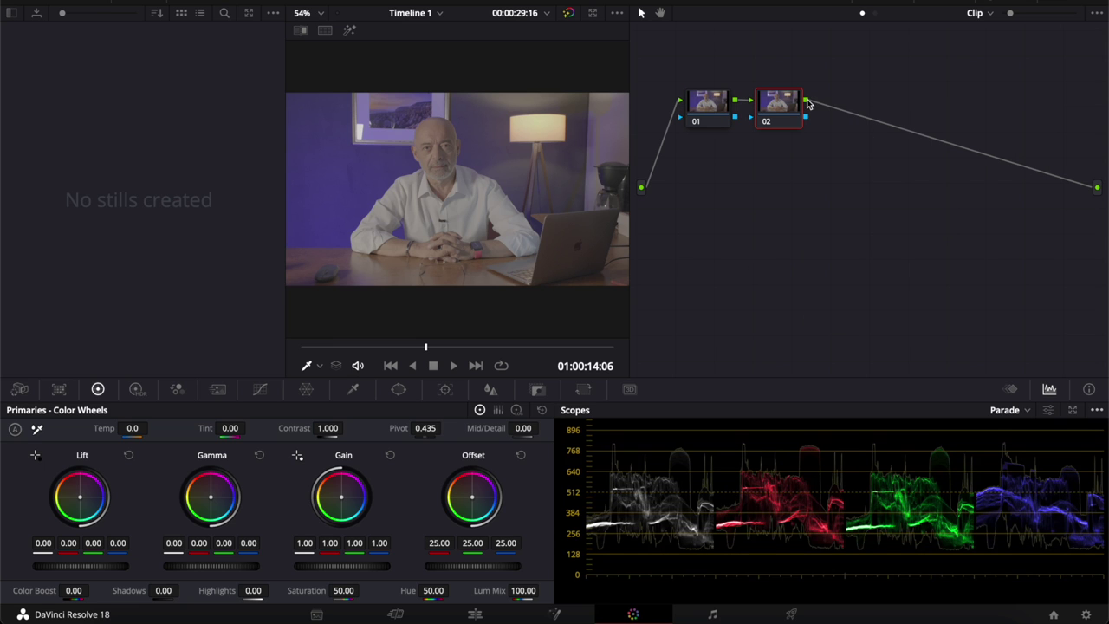
right_click(807, 104)
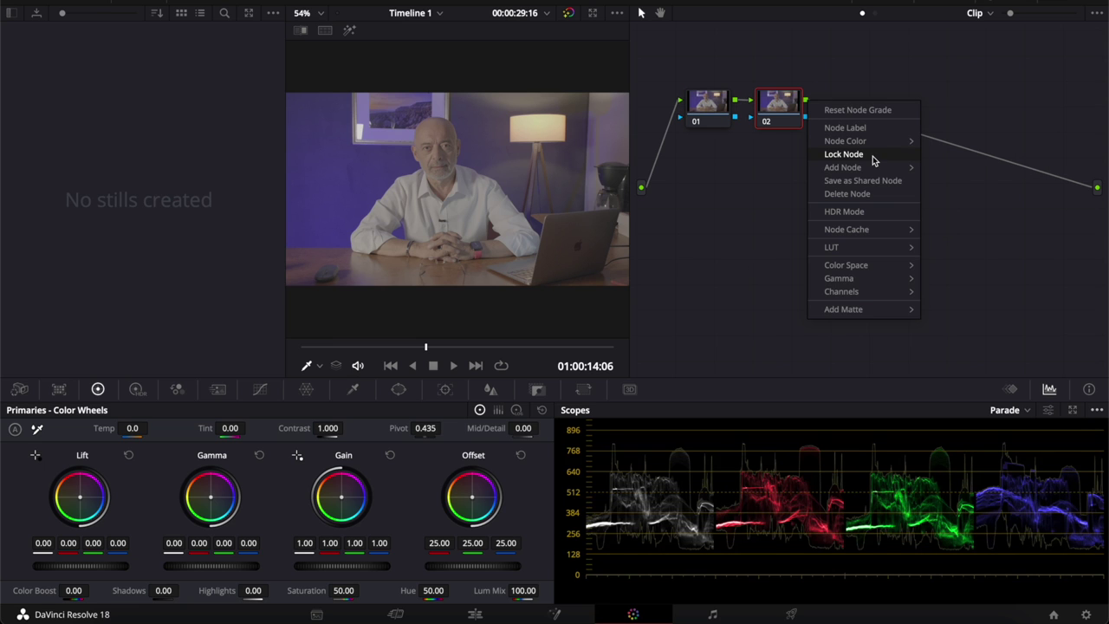
mouse_move(892, 169)
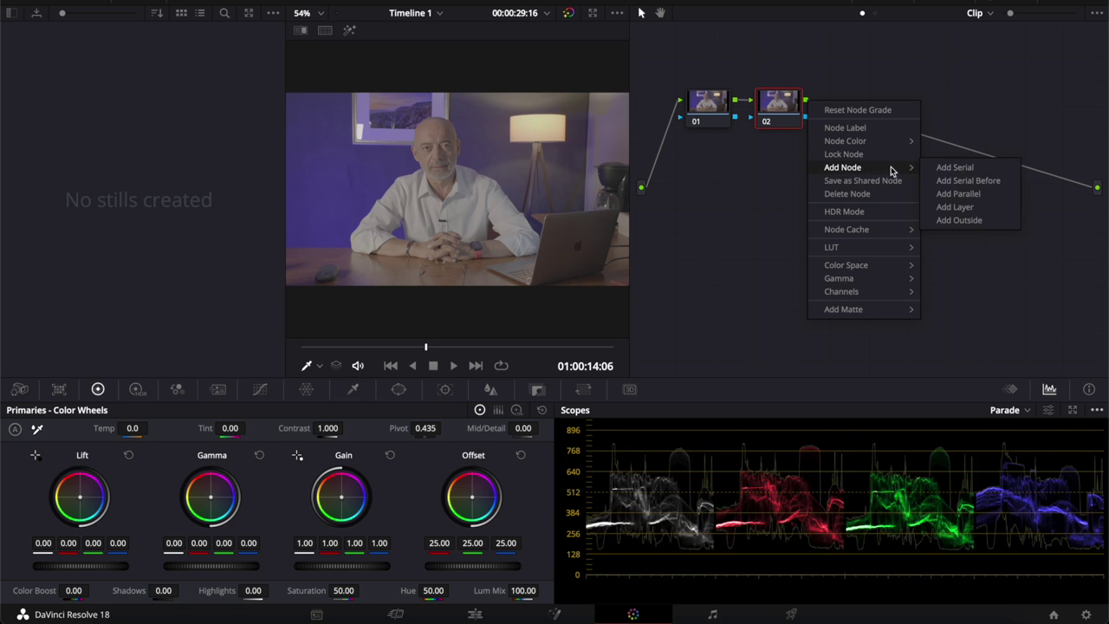
left_click(952, 170)
Step: Add serial nodes 04 and 05, then go to the Edit page and back to Color
right_click(873, 103)
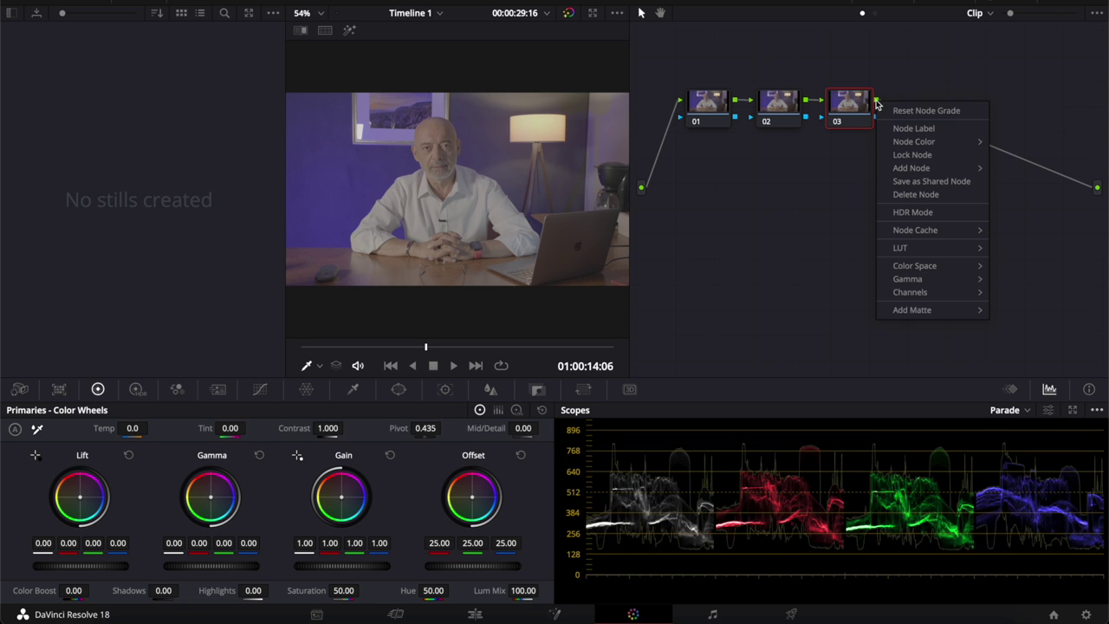
mouse_move(909, 169)
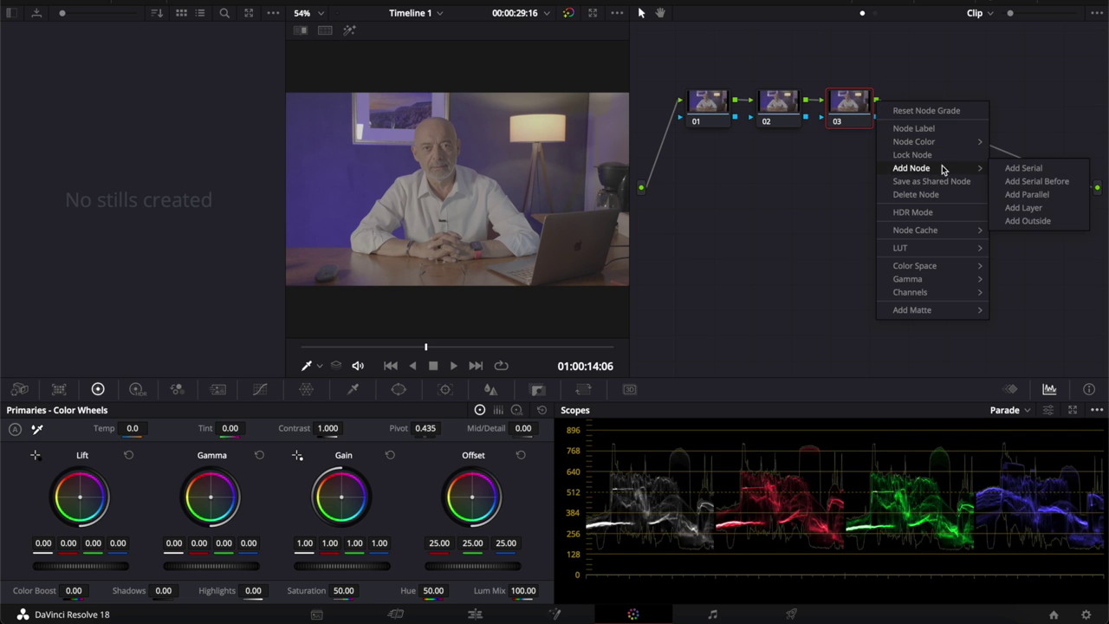
left_click(1019, 170)
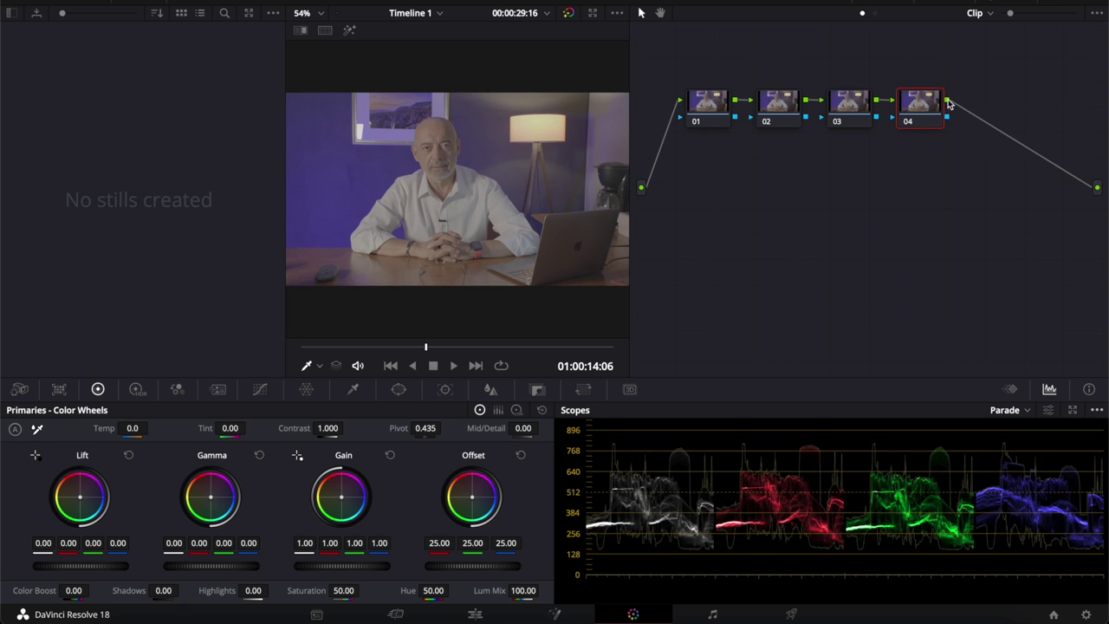
right_click(949, 103)
mouse_move(1001, 168)
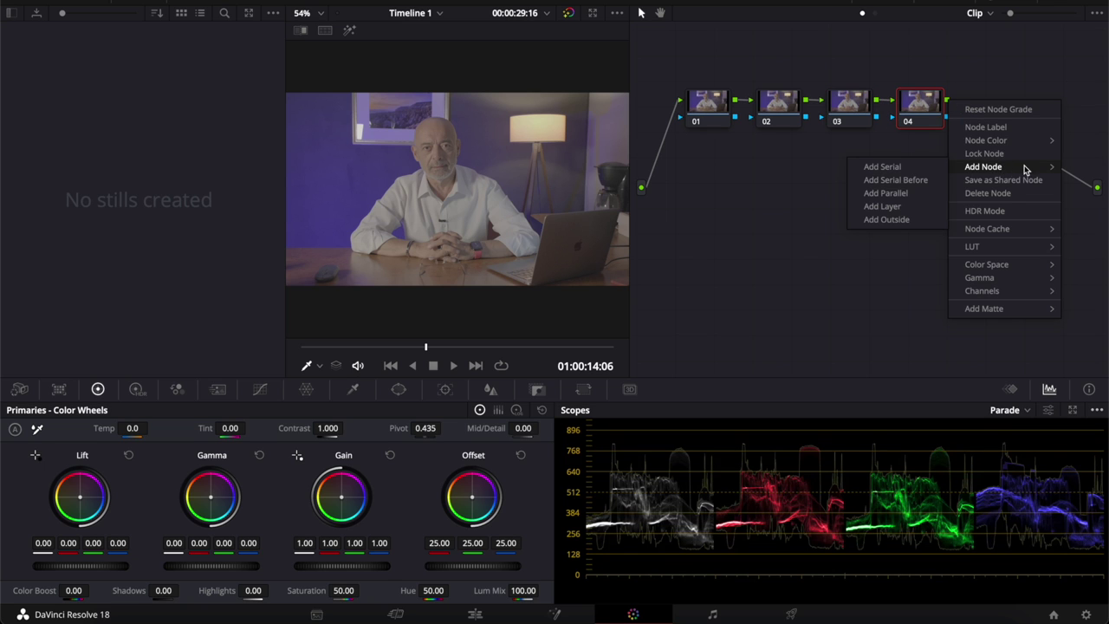
left_click(882, 169)
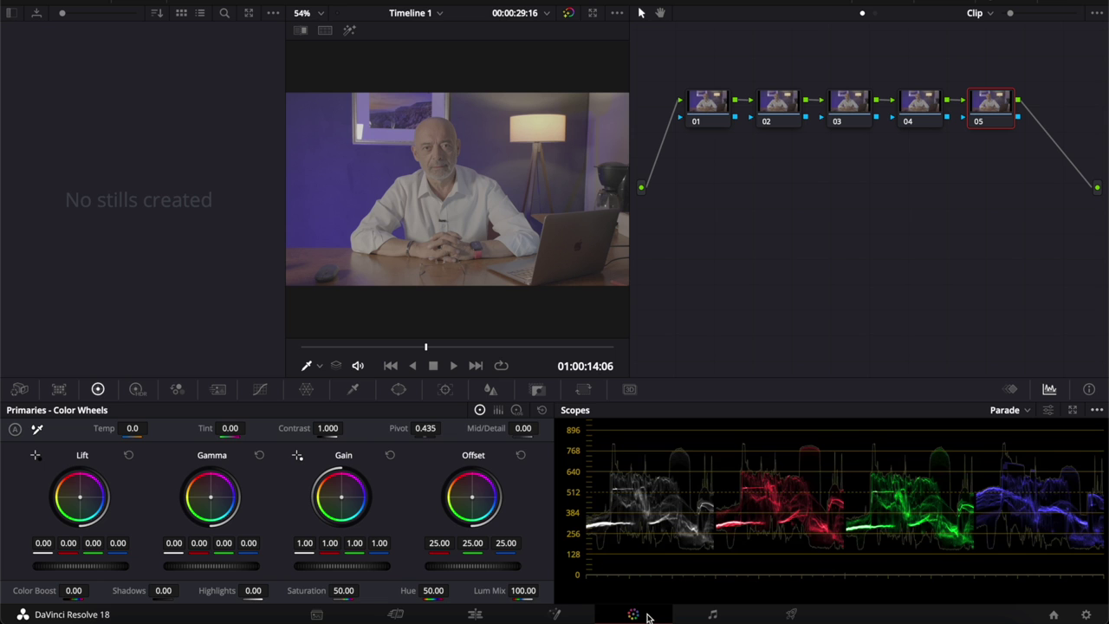
left_click(476, 614)
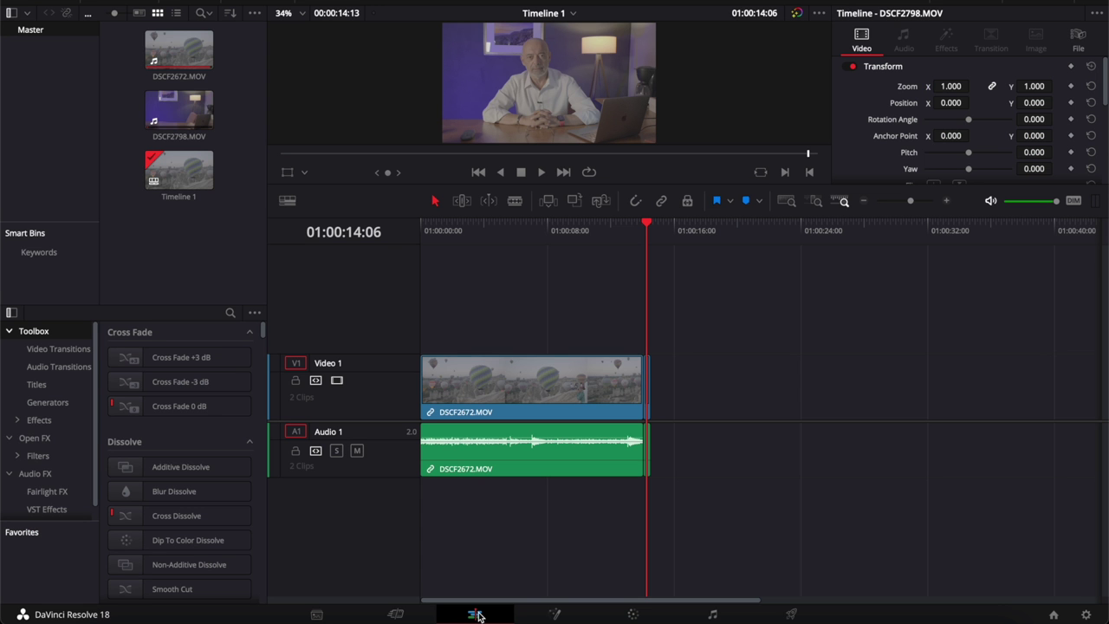
left_click(633, 615)
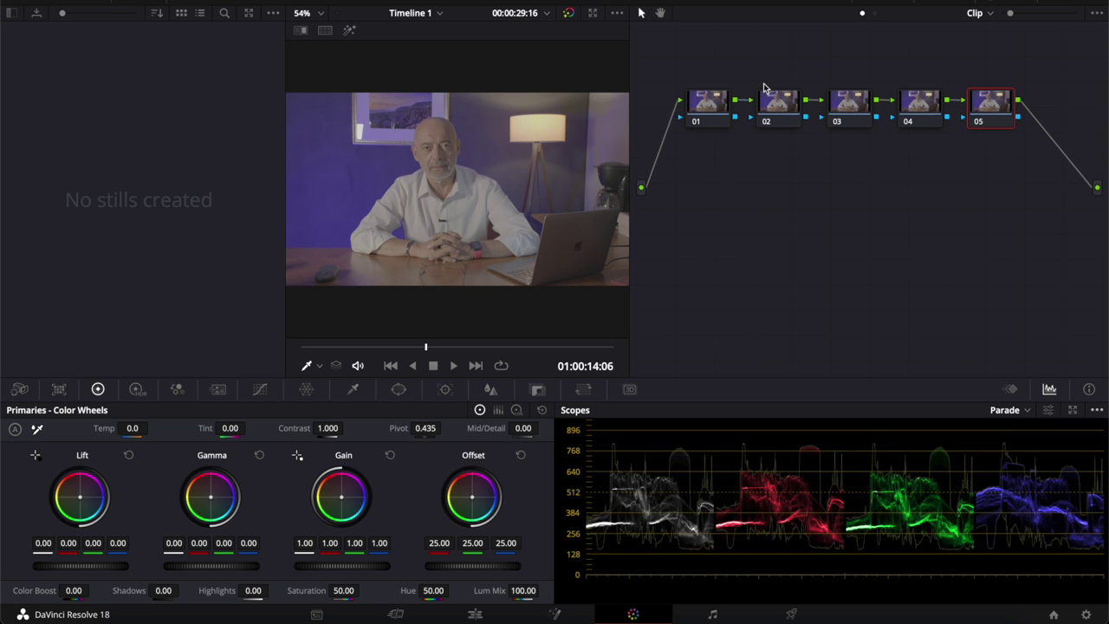
Step: Apply the X-H2S LUT XH2S_FLog2_FGamut_to_WDR_BT.709_33grid_V.1.00 to node 02
left_click(777, 105)
right_click(778, 105)
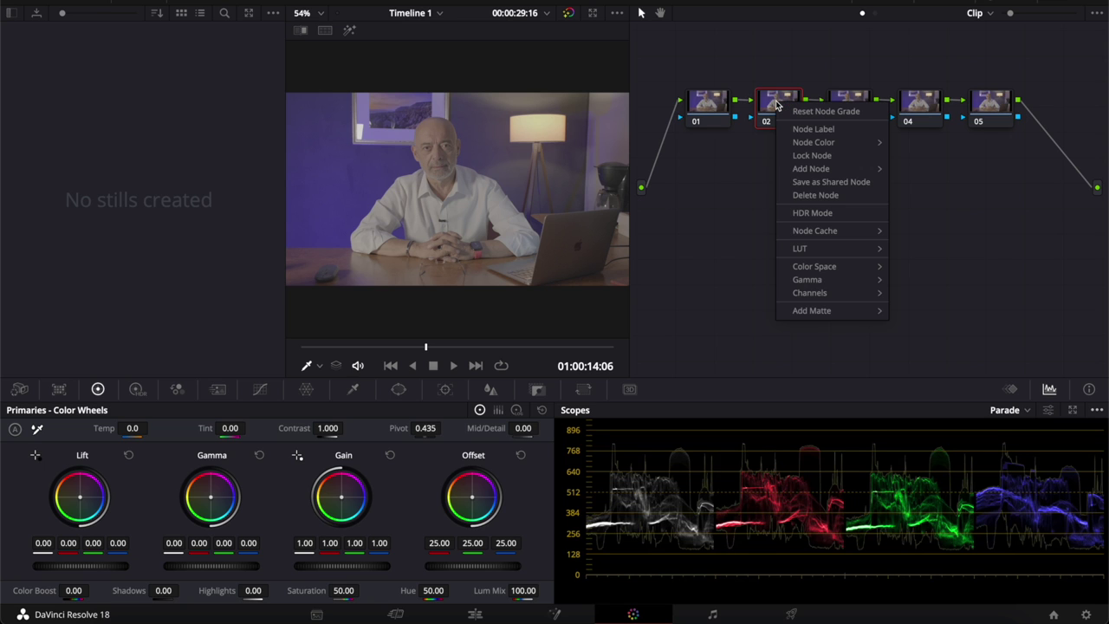
mouse_move(826, 249)
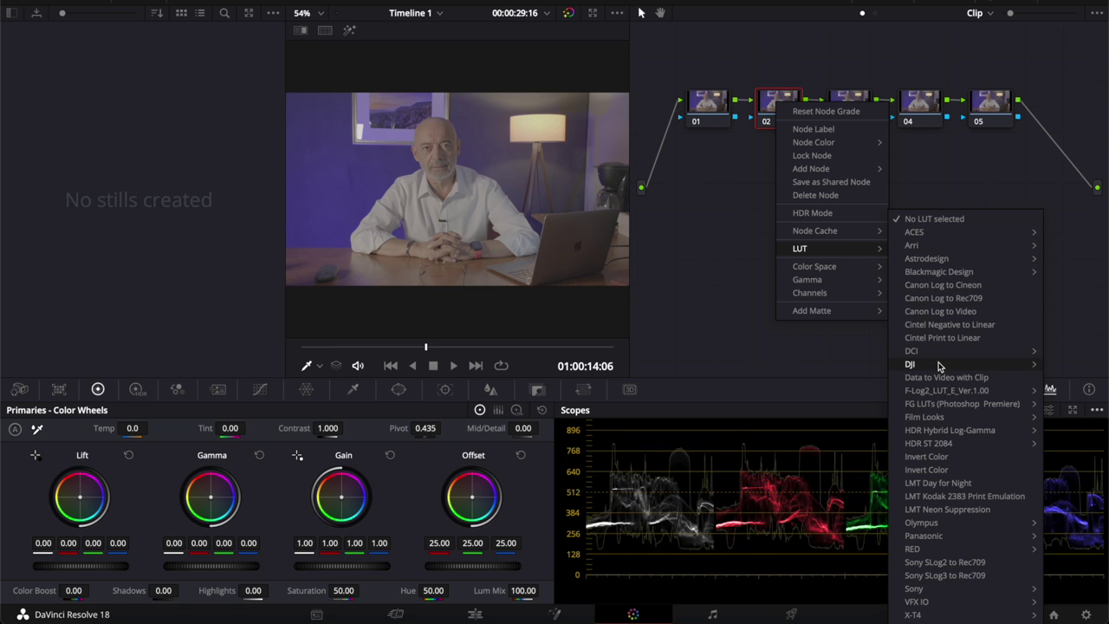
mouse_move(950, 396)
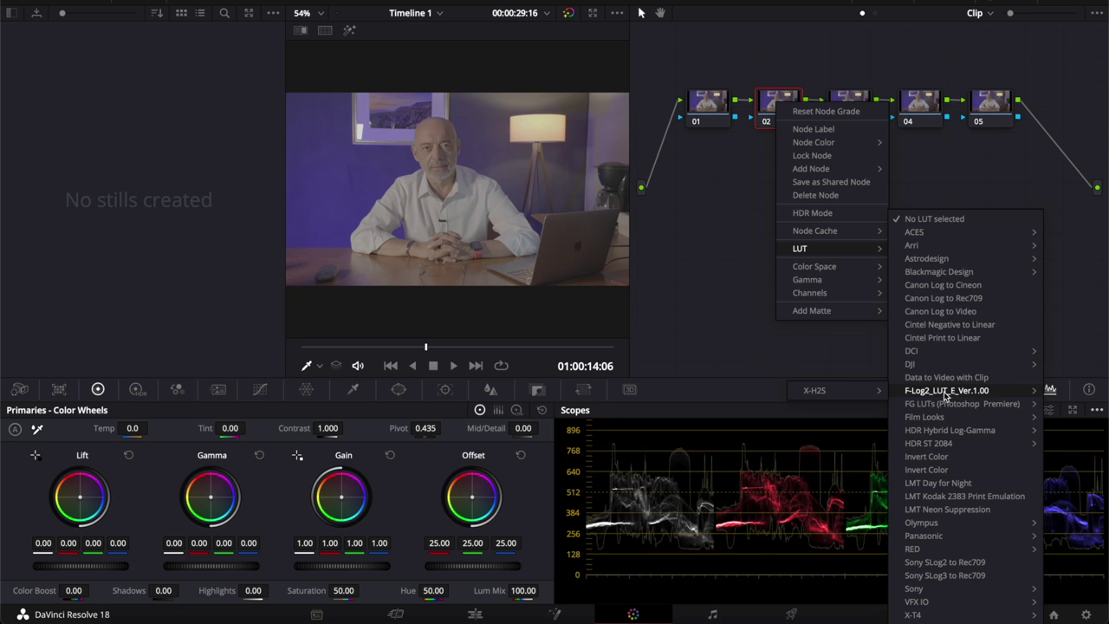
mouse_move(870, 395)
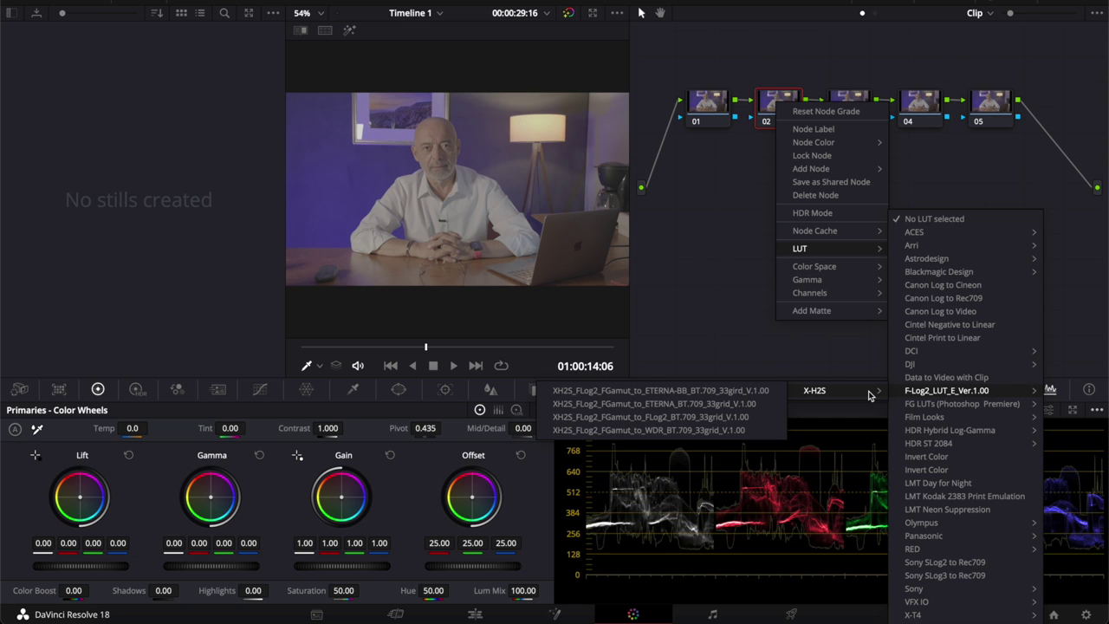
left_click(703, 431)
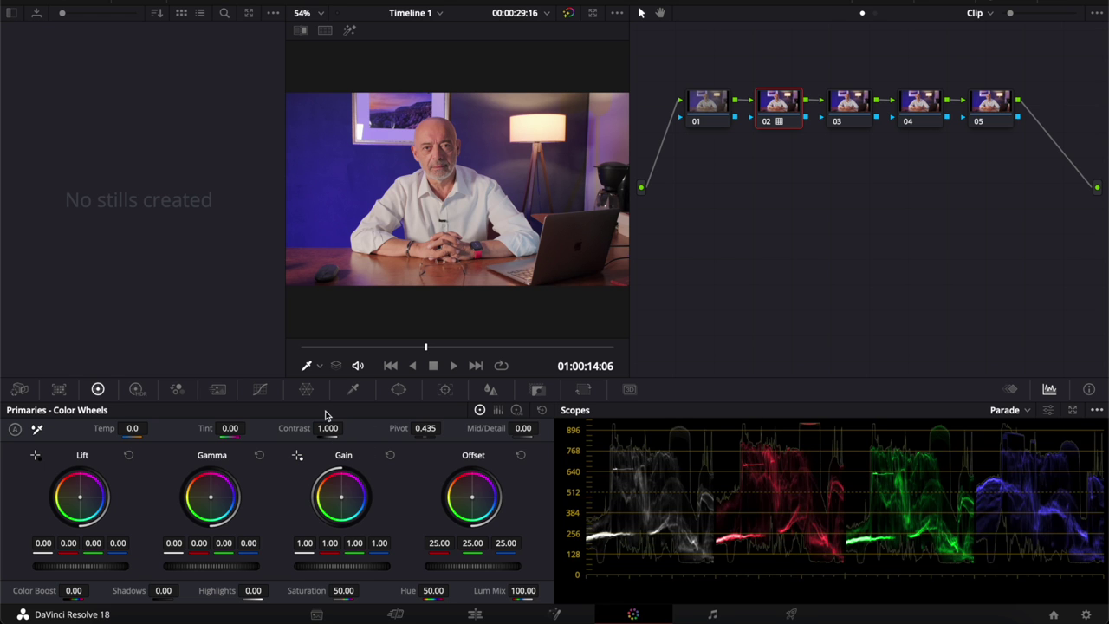
Step: Lower node 02's Gain master to 0.87 and raise its Lift master to 0.05
left_click_drag(353, 565, 272, 549)
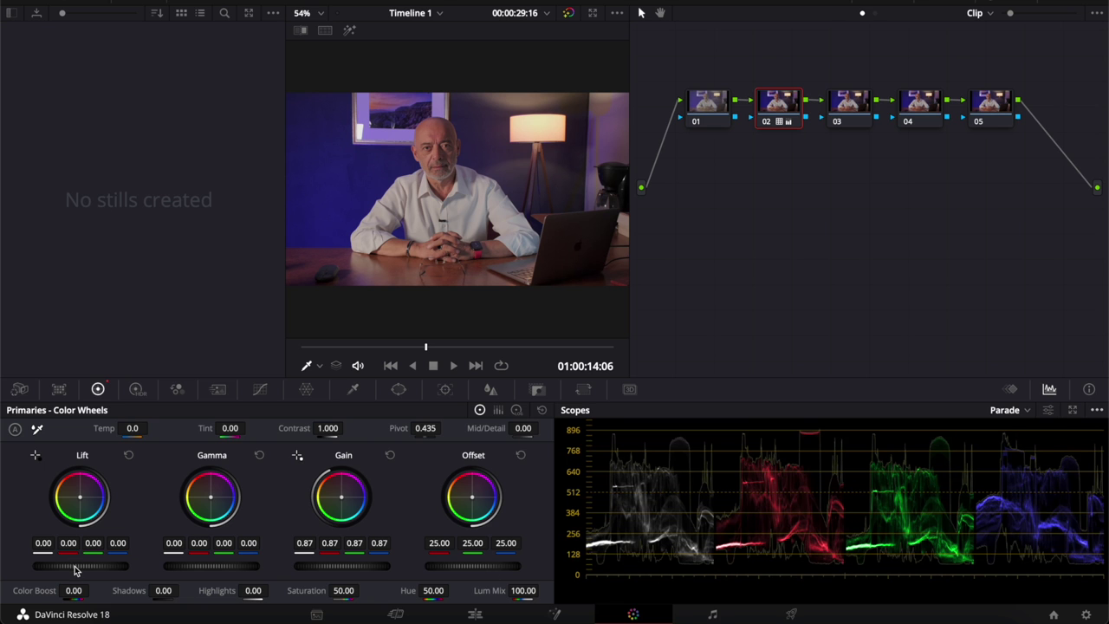
left_click_drag(76, 565, 179, 592)
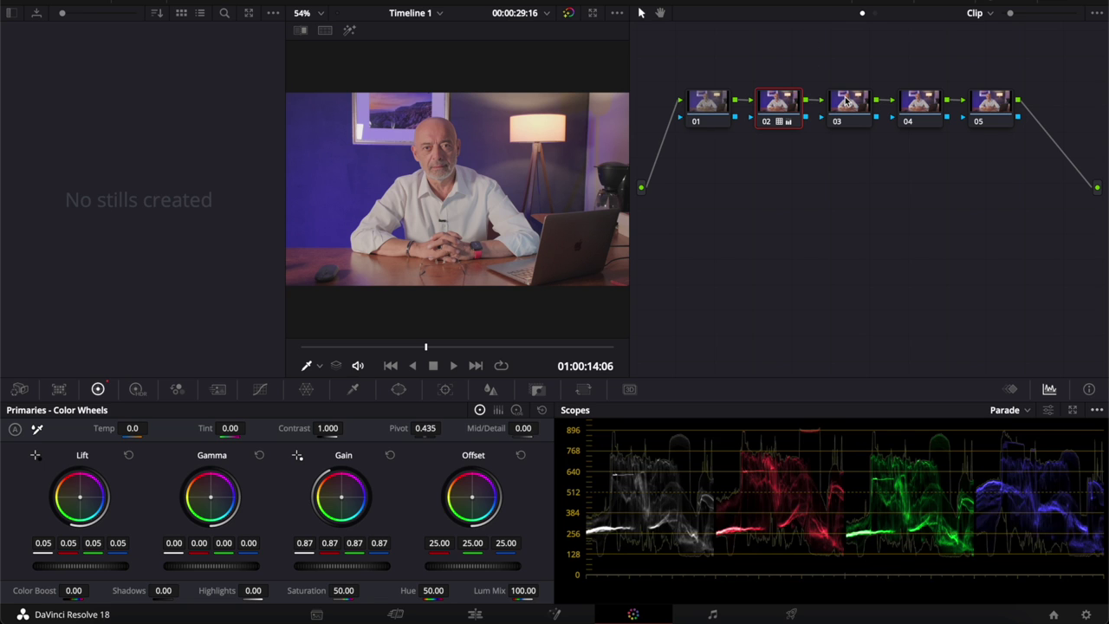
Step: Select node 03, set Contrast to 1.190 and lower the Gain master to 0.93
left_click(847, 100)
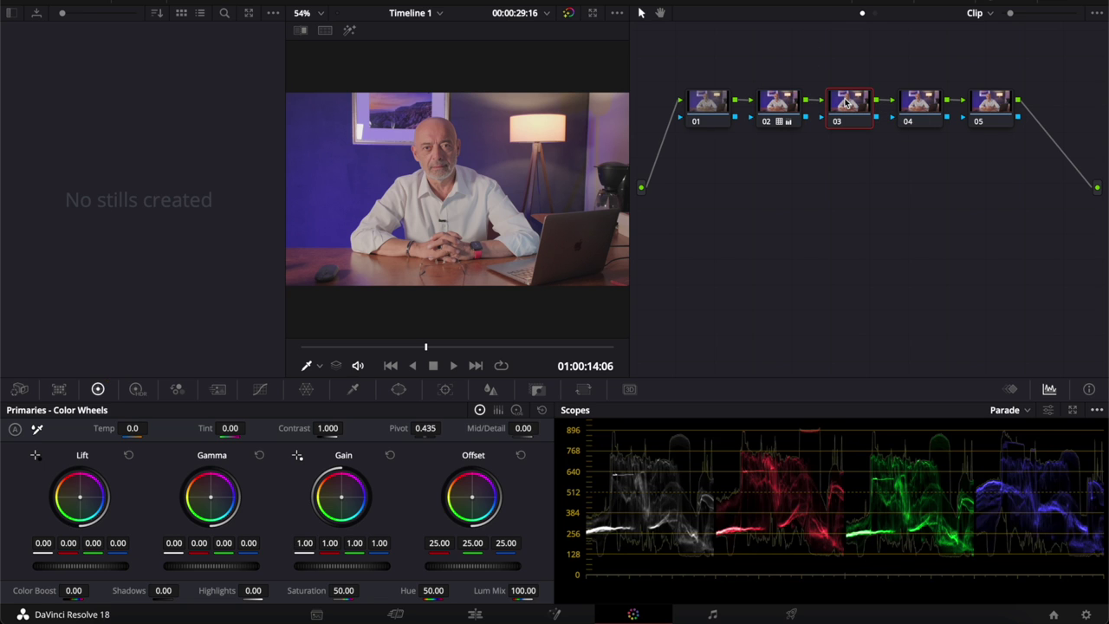
right_click(847, 103)
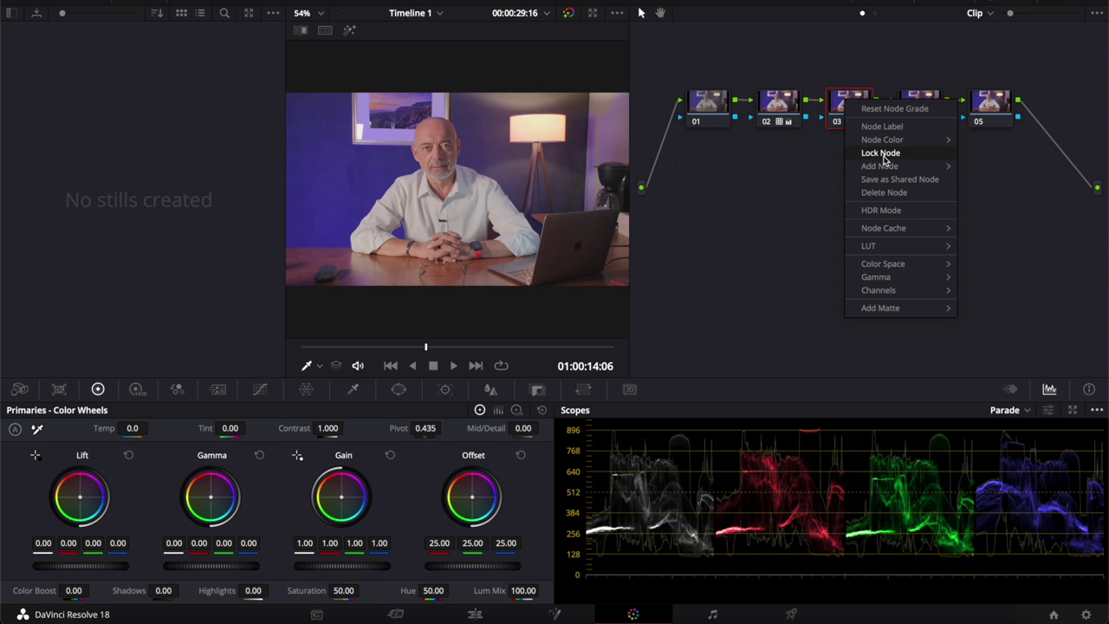
left_click(847, 102)
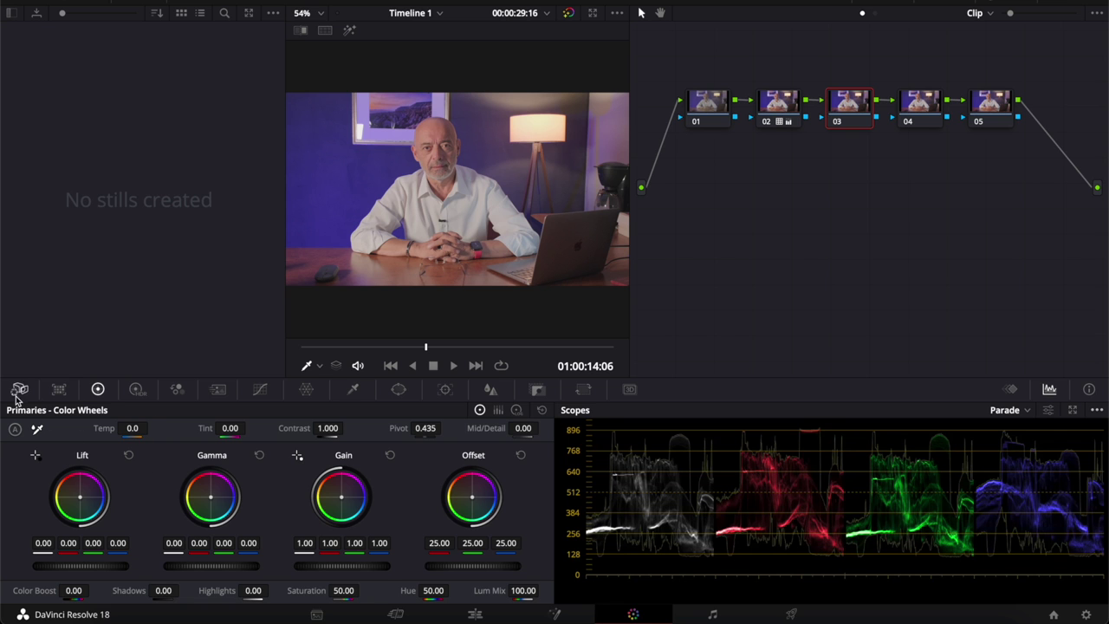
left_click_drag(328, 428, 425, 448)
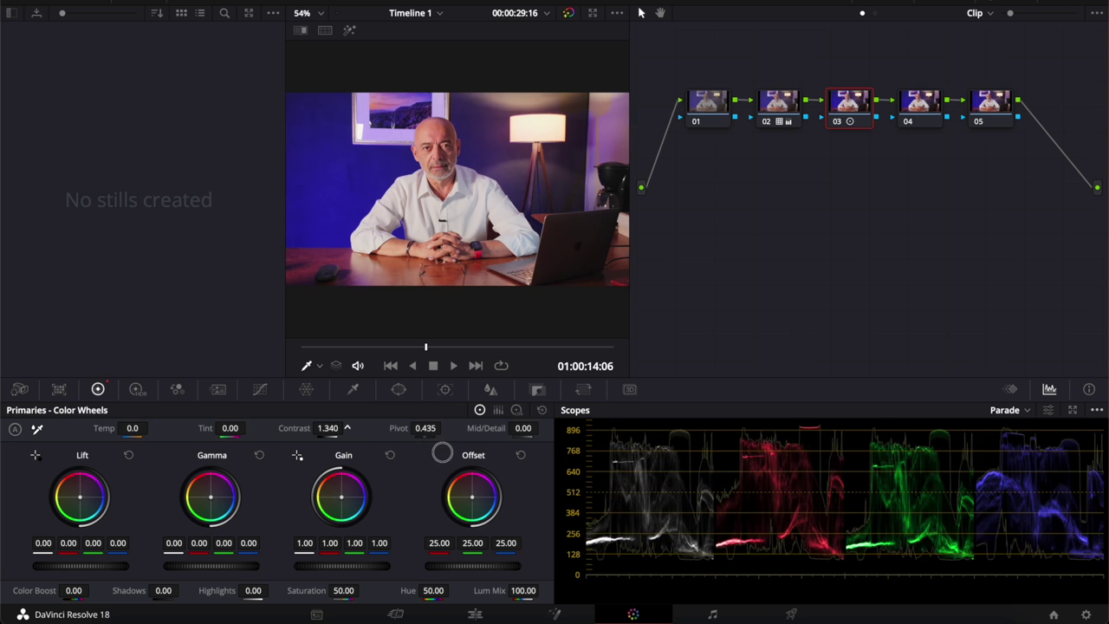
mouse_move(425, 448)
left_mouse_down()
mouse_move(364, 433)
mouse_move(390, 443)
left_mouse_up()
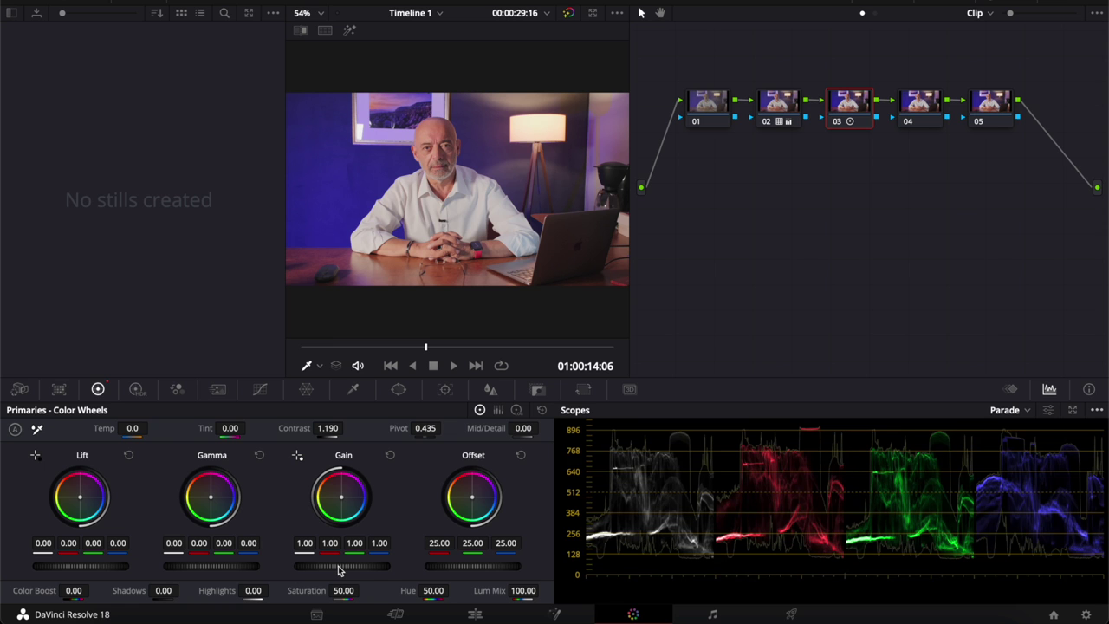
left_click_drag(341, 566, 296, 568)
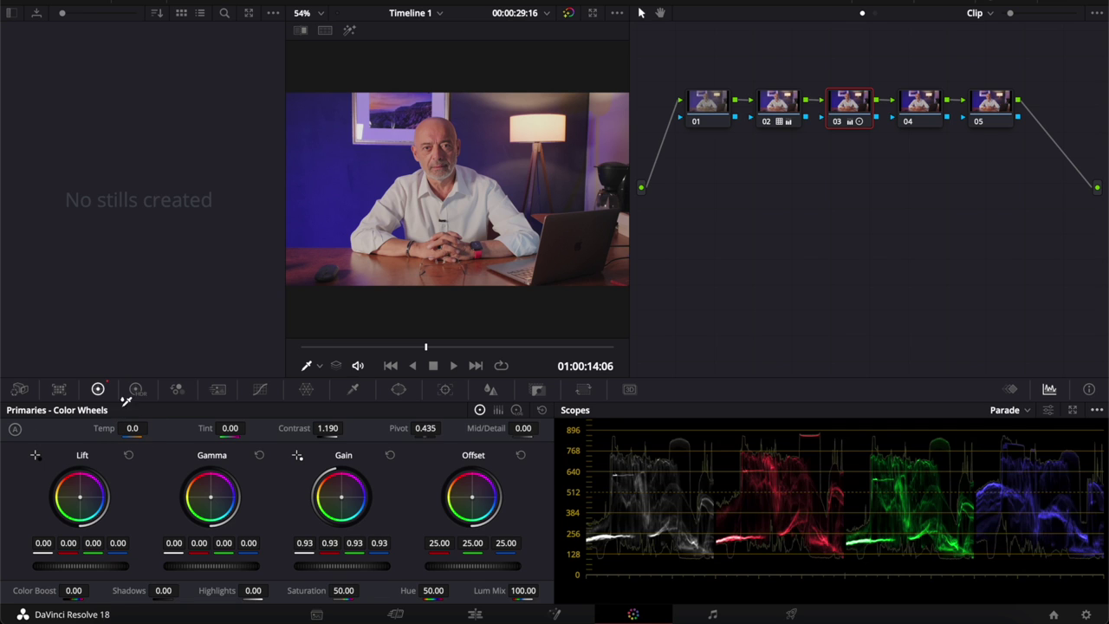
Step: White-balance node 03 to Temp -173, Tint -8.06; set lift -0.05, gamma -0.02, gain 0.96
left_click(479, 208)
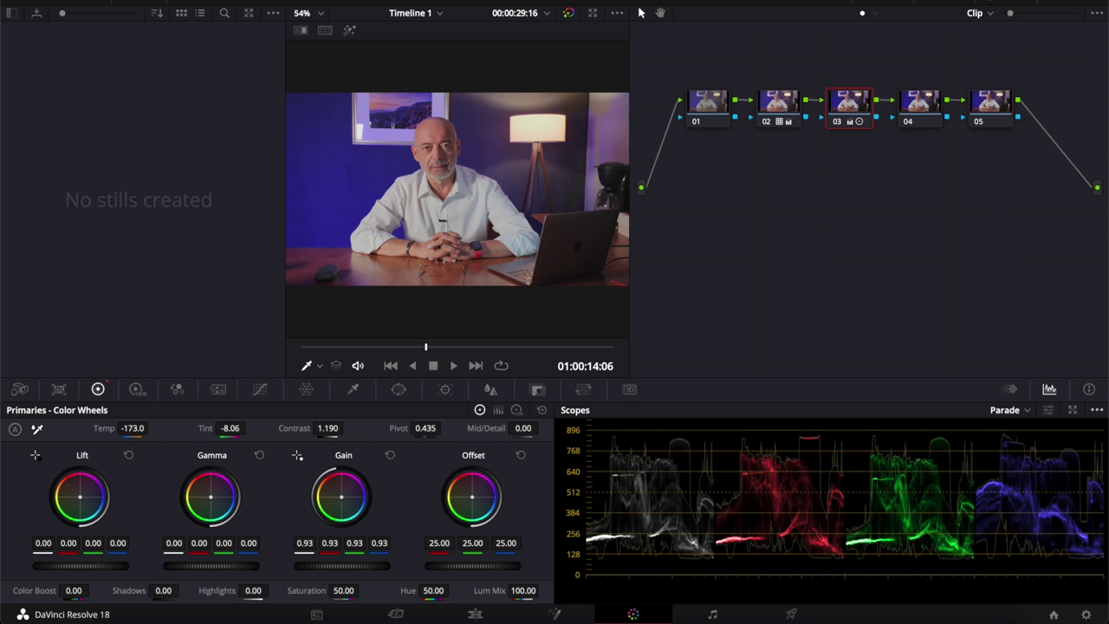
left_click_drag(83, 565, 40, 565)
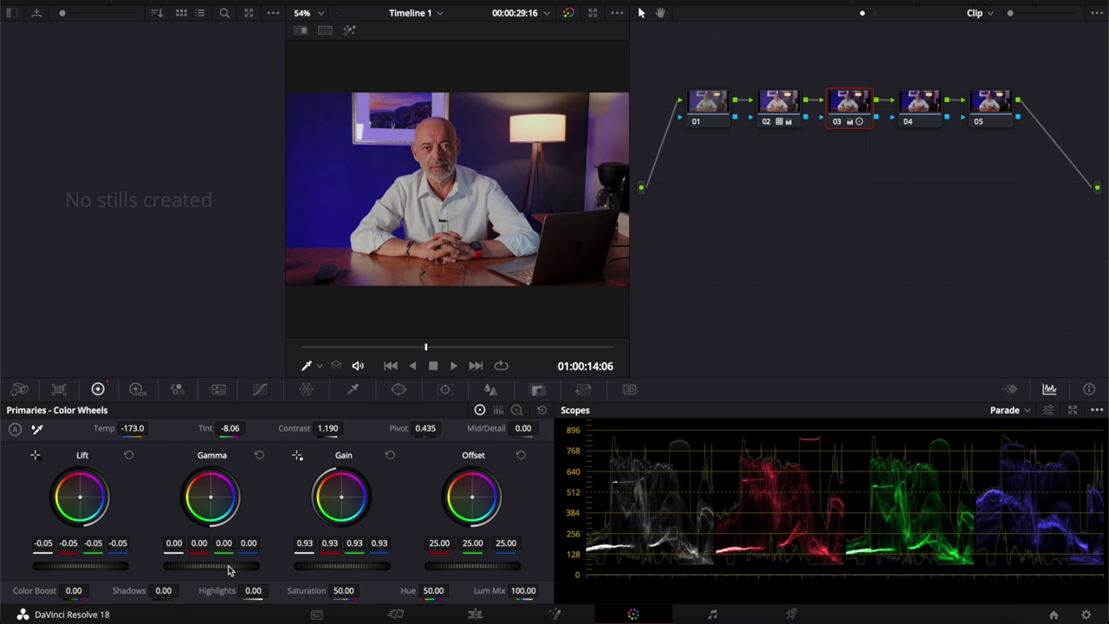
left_click_drag(231, 565, 174, 561)
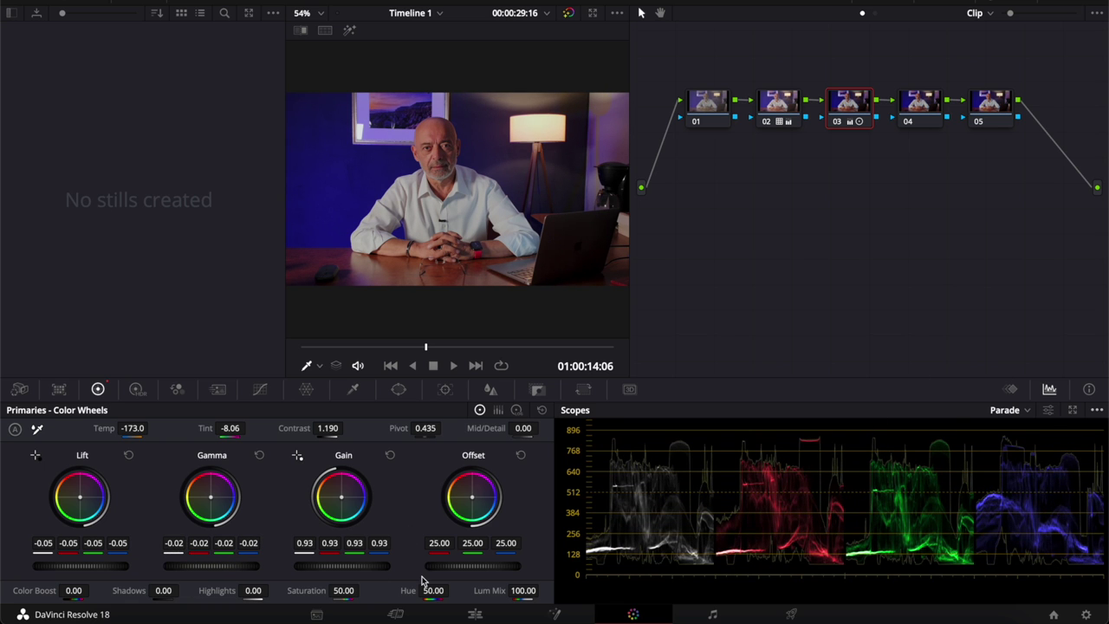
mouse_move(344, 568)
left_mouse_down()
mouse_move(383, 580)
mouse_move(398, 568)
left_mouse_up()
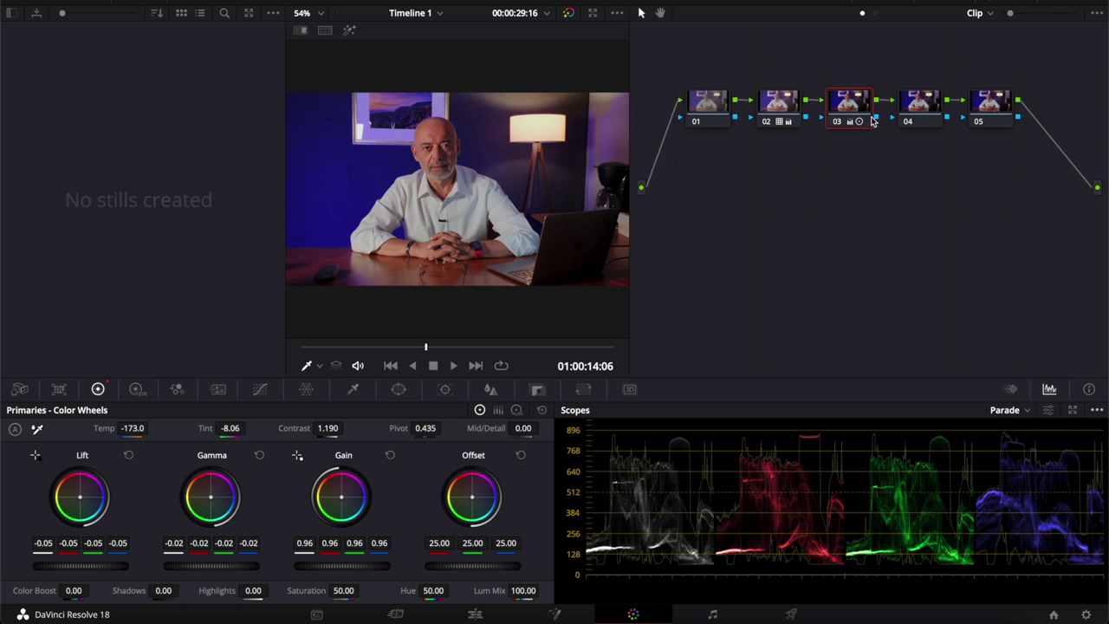
Step: Warm node 04's gain to 1.08/0.99/0.90 and nudge its lift and gamma colour balance
left_click(920, 106)
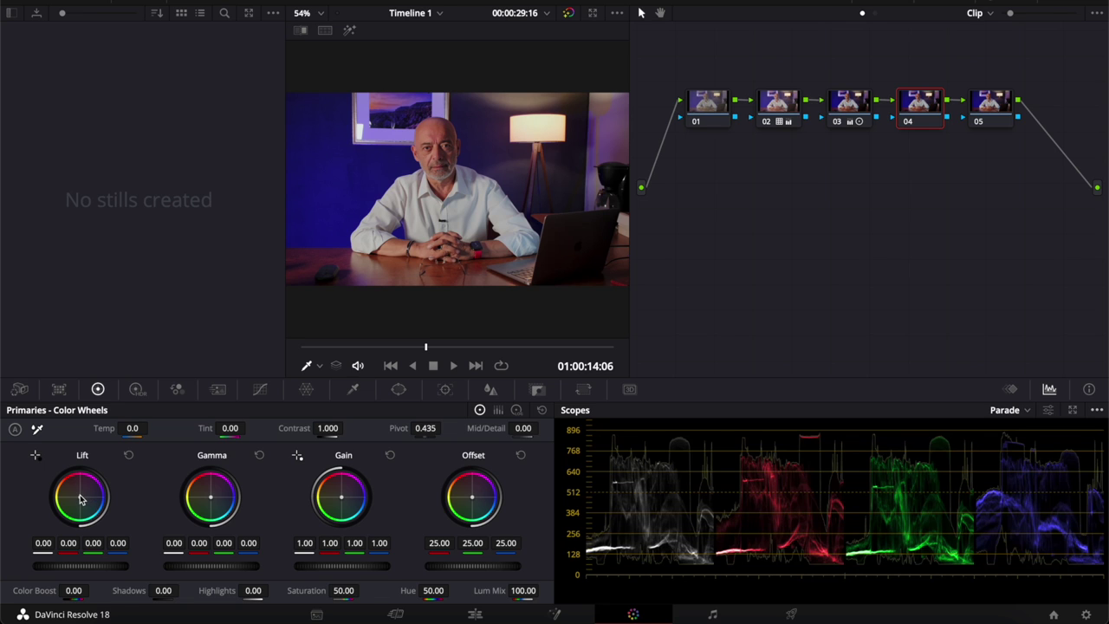
left_click(342, 496)
left_click_drag(340, 497, 330, 486)
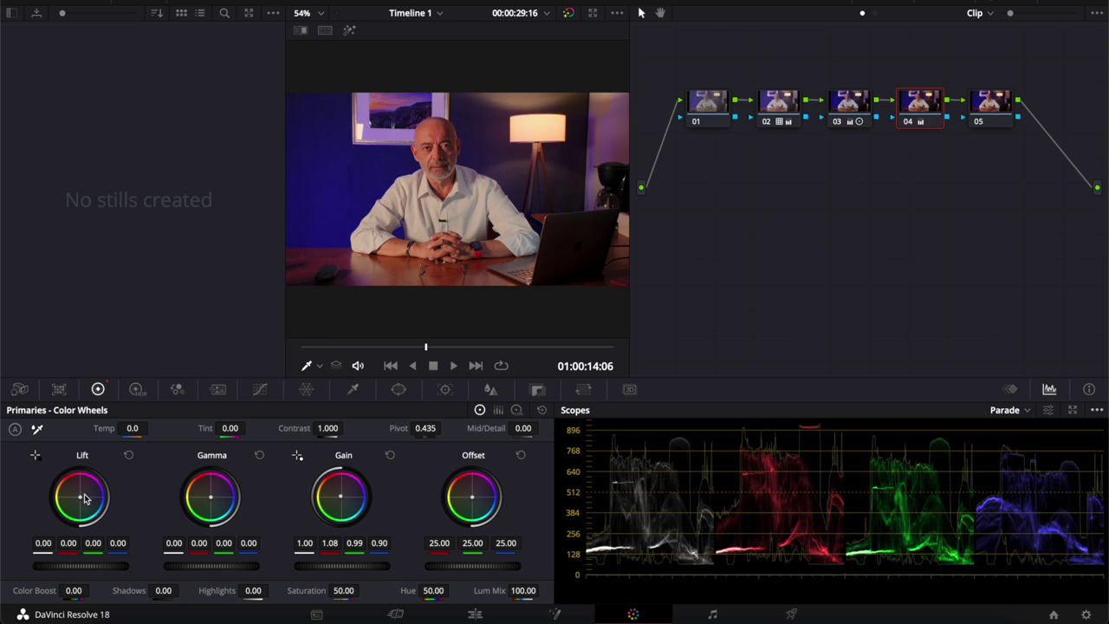
left_click_drag(83, 497, 84, 509)
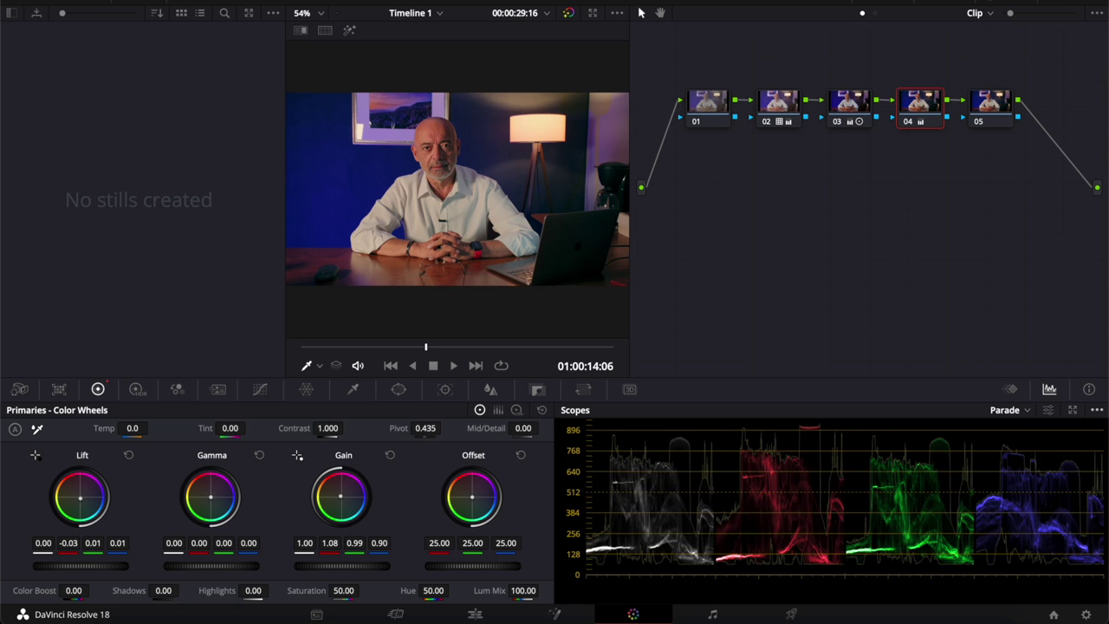
left_click_drag(210, 497, 211, 490)
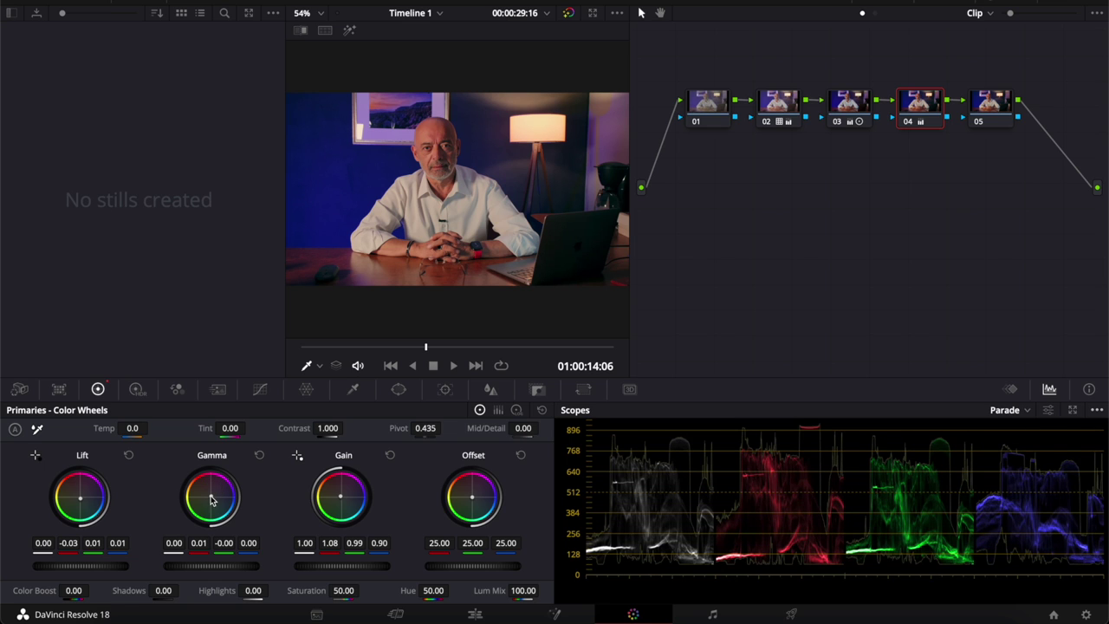
left_click(37, 428)
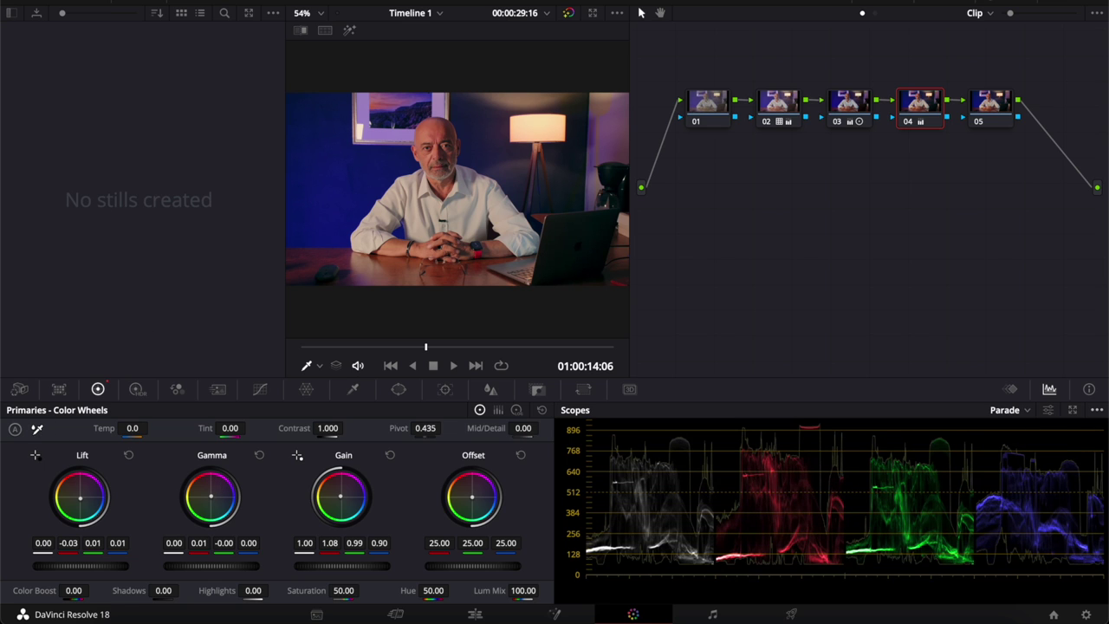
Step: White-balance node 04 to Temp 42.6, Tint 0.83, then set contrast 1.042 and offset 19.40
left_click(479, 210)
left_click_drag(328, 428, 343, 428)
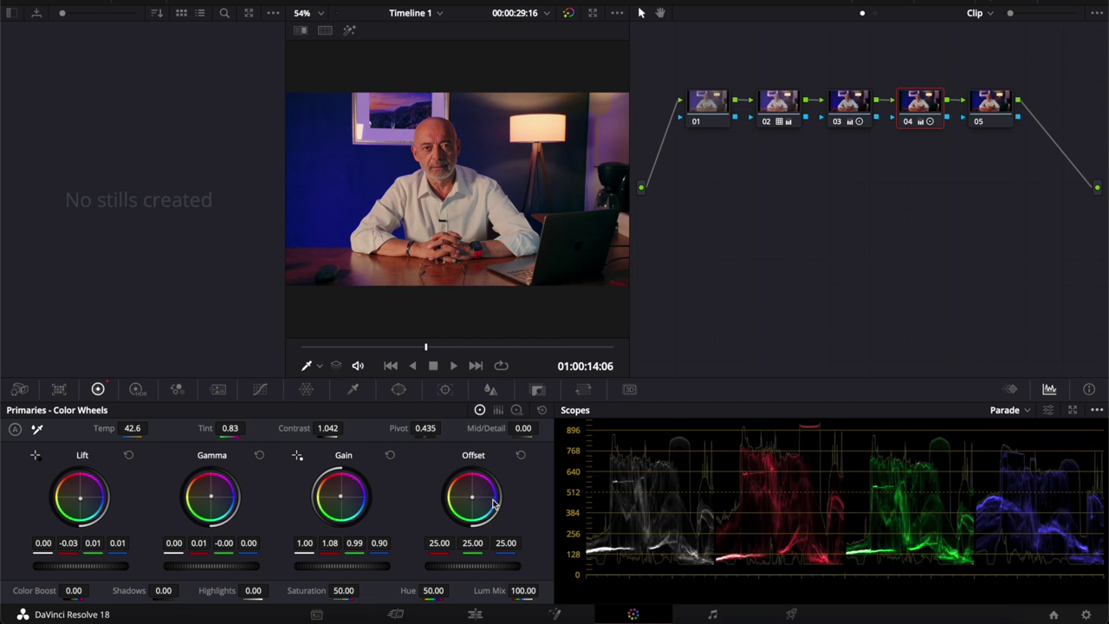
left_click_drag(477, 568, 442, 566)
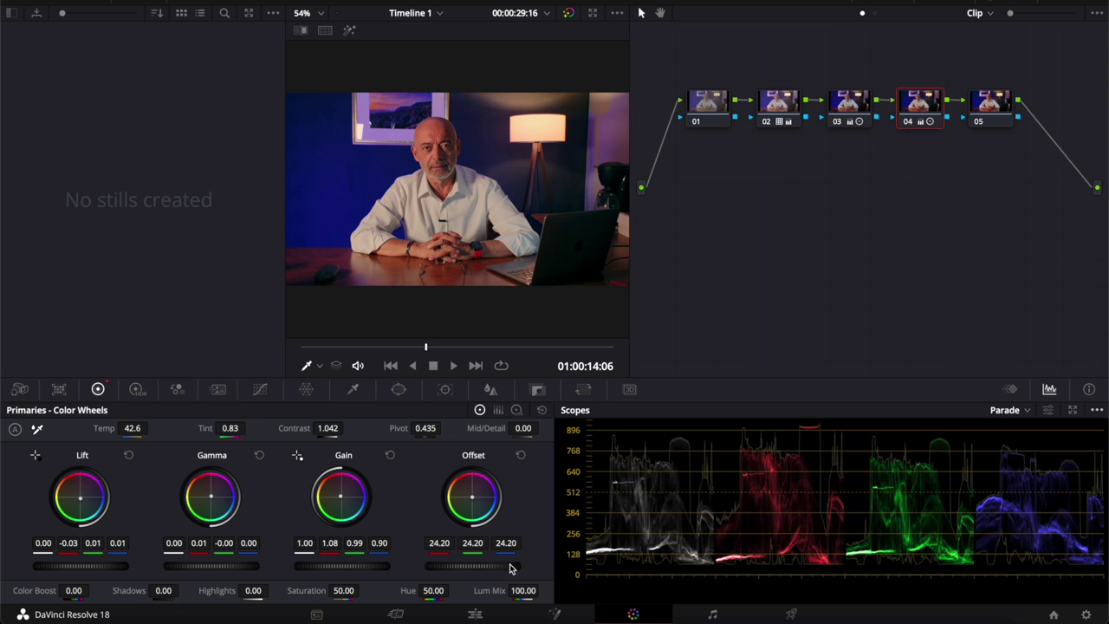
left_click_drag(512, 568, 373, 557)
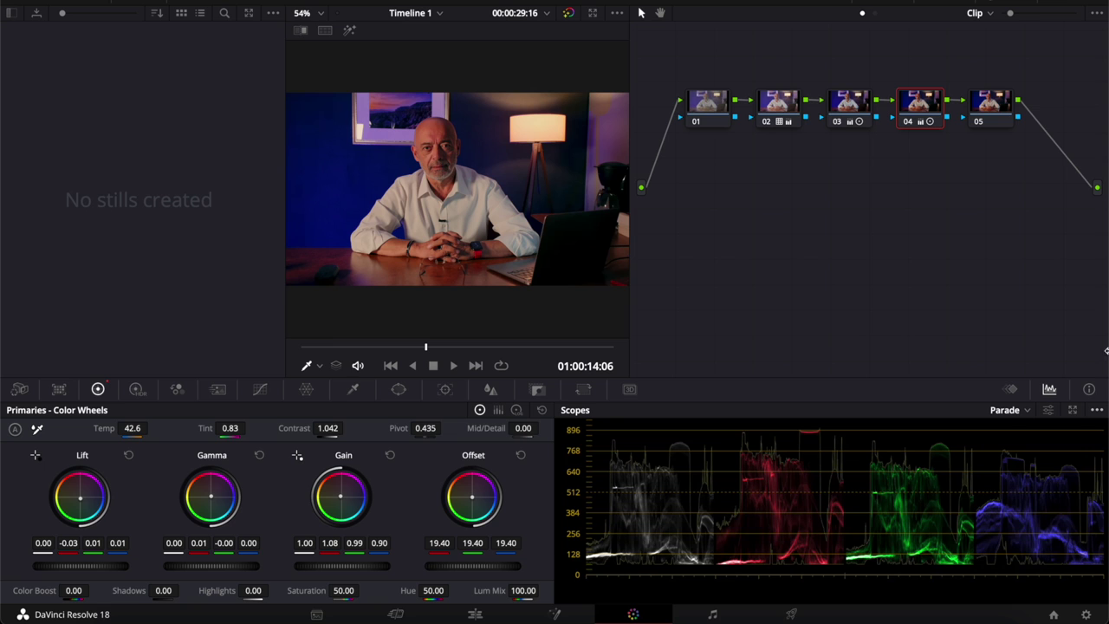
Step: Delete the unused node 05, restoring node 04 after its accidental deletion
left_click(992, 104)
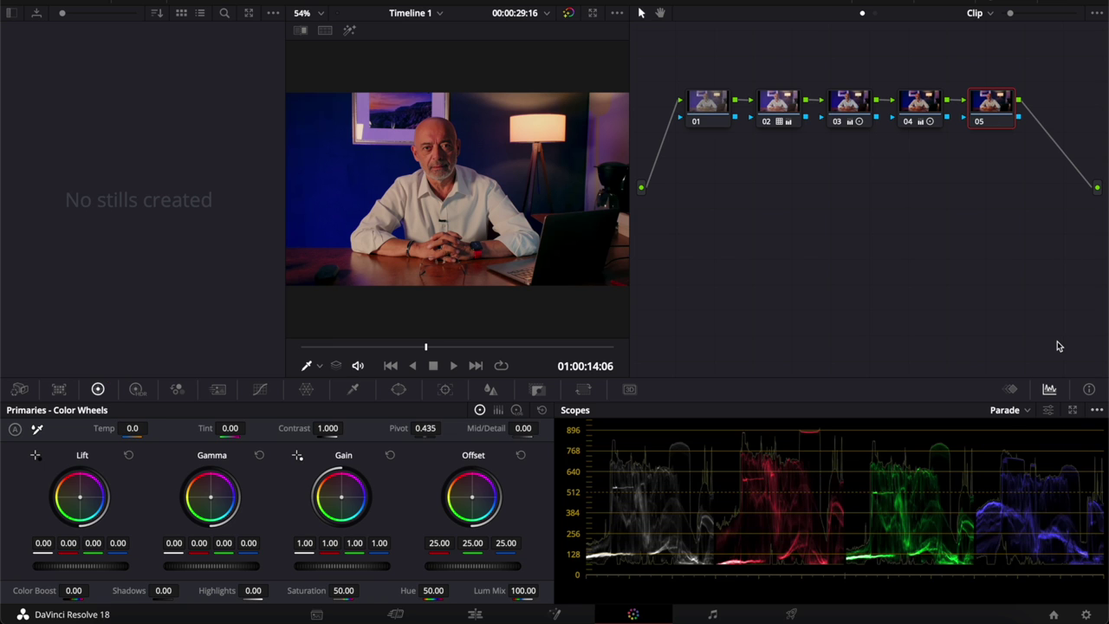
key("Delete")
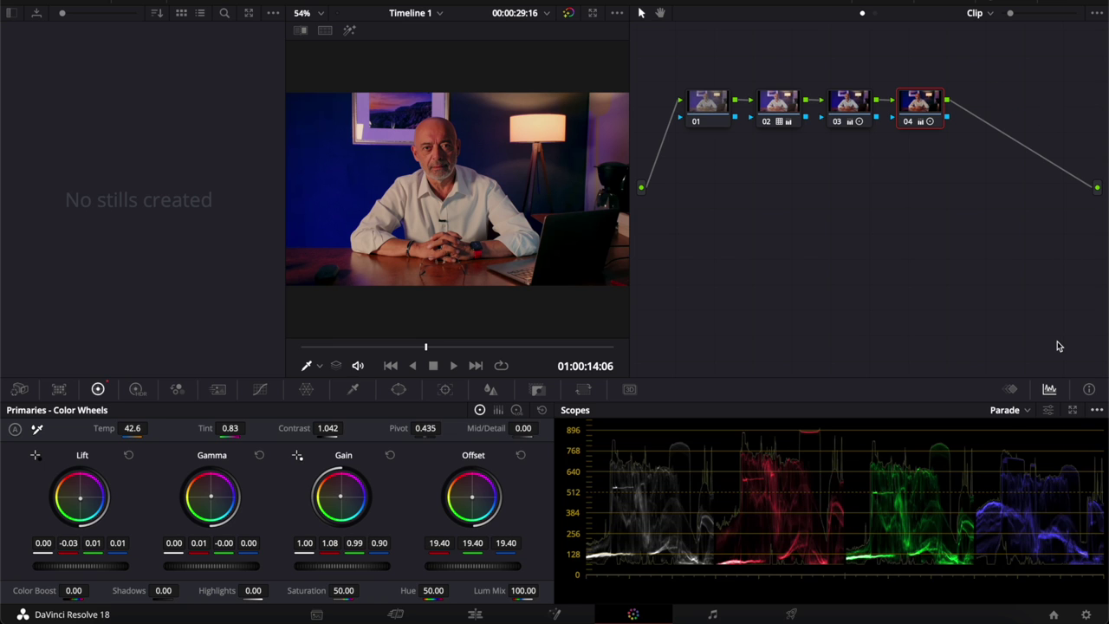
key("Delete")
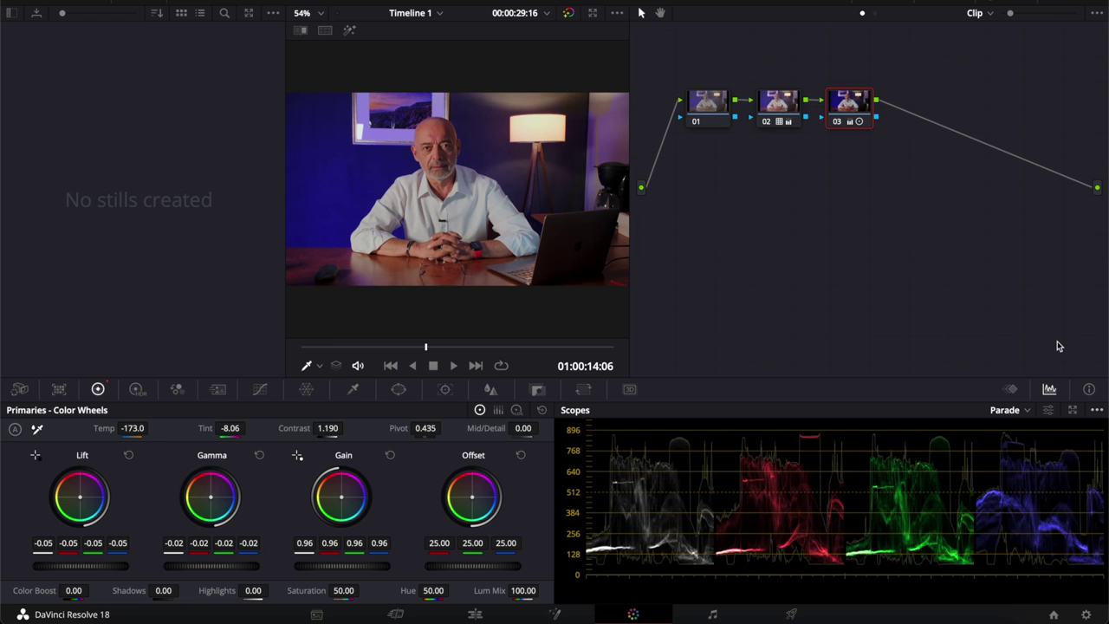
key("ctrl+z")
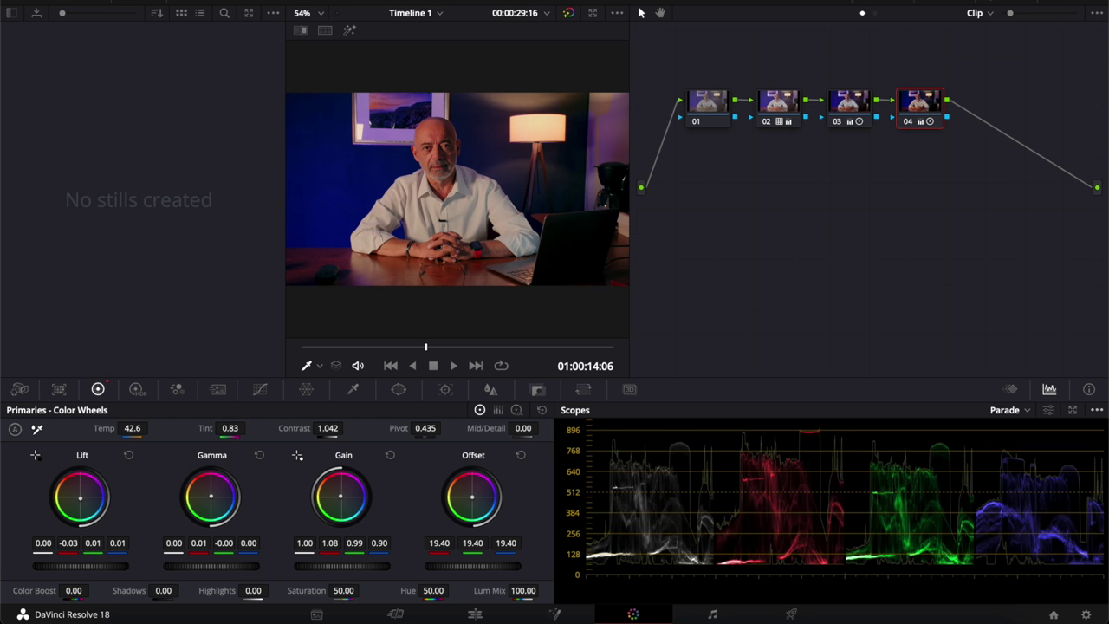
Step: Raise node 04's Lift master to about 0.06 and lower its gamma slightly
left_click_drag(74, 565, 176, 586)
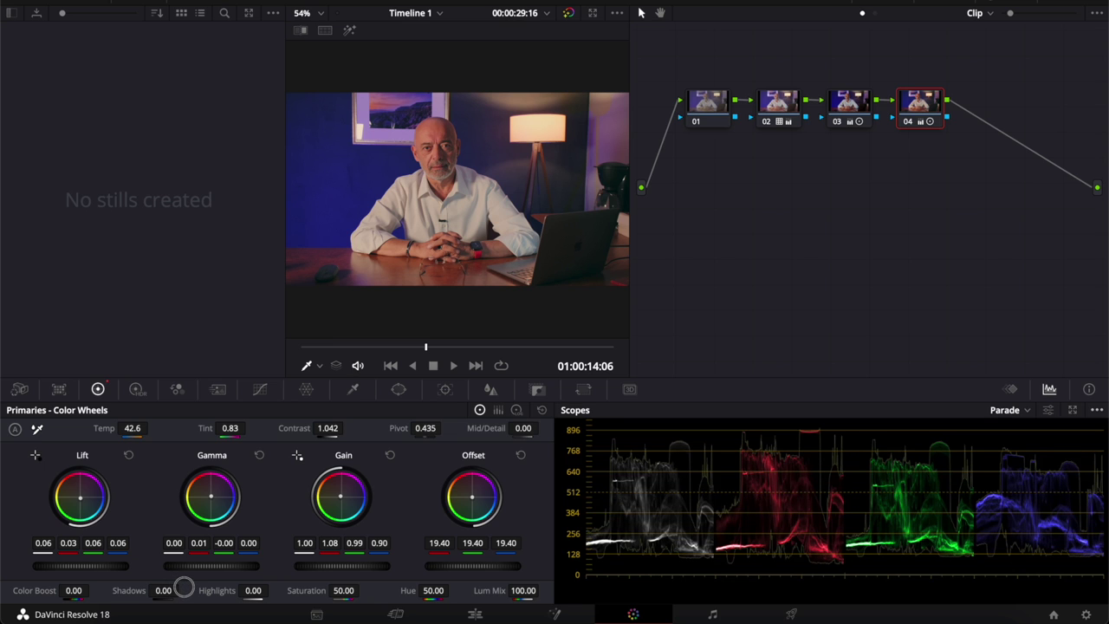
left_click_drag(208, 569, 155, 562)
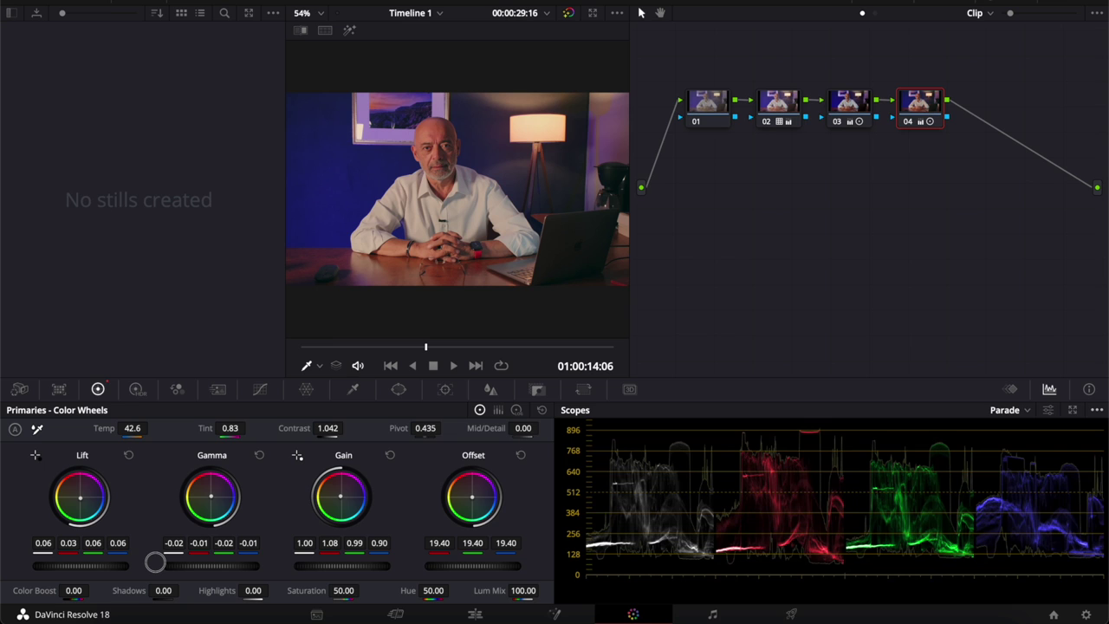
left_click_drag(154, 562, 191, 569)
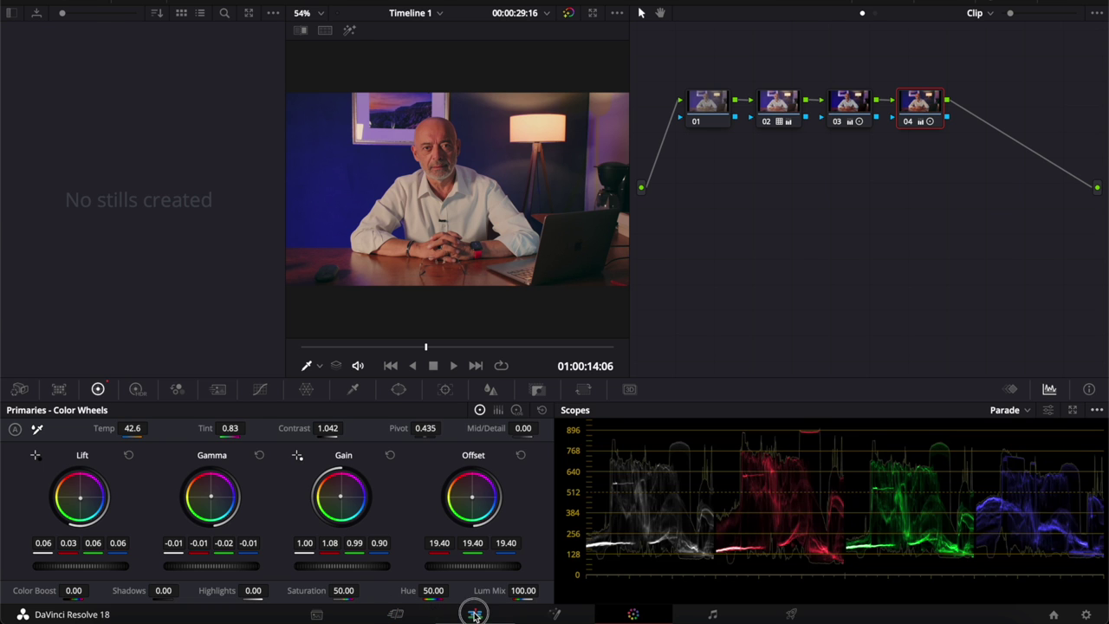
Step: Switch to the balloon clip on the Color page and add three serial nodes with Alt+S
left_click(473, 611)
left_click(506, 223)
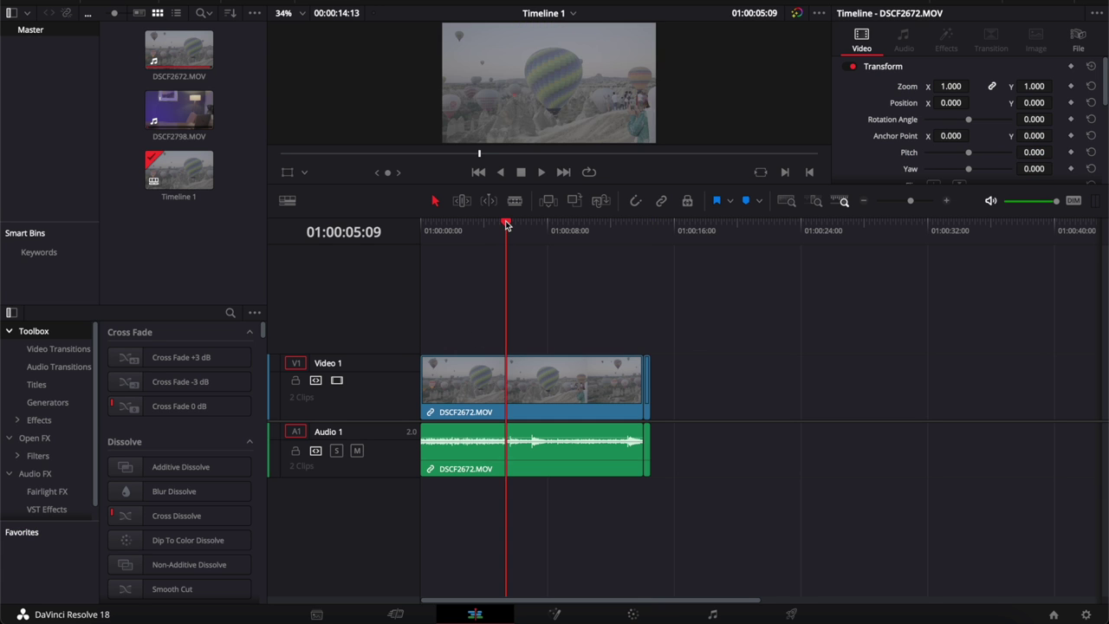
left_click(633, 614)
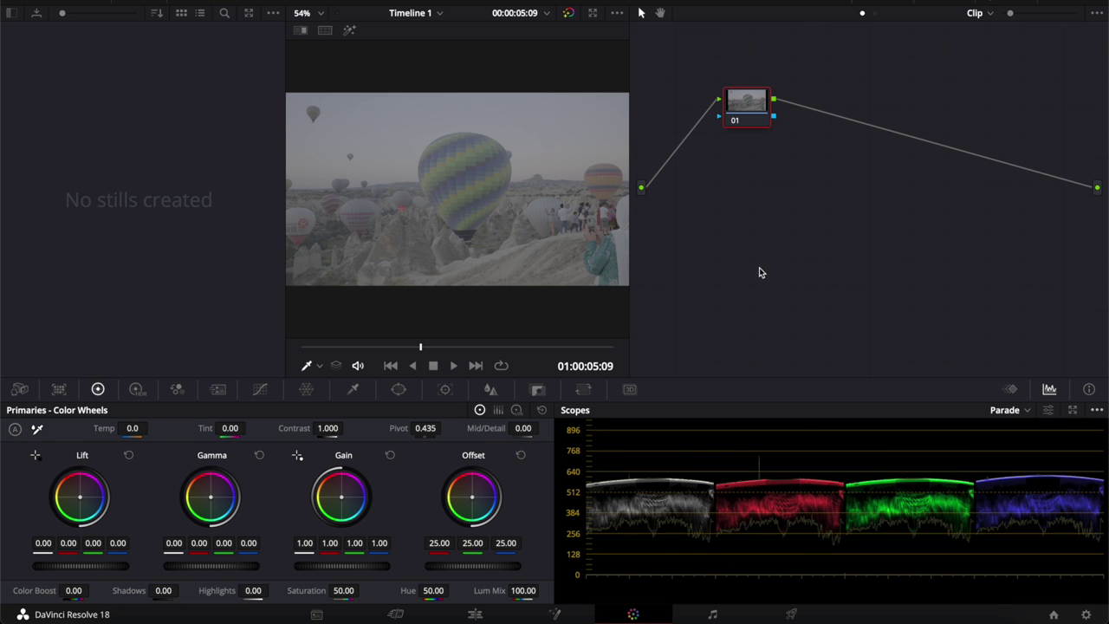
key("alt+s")
key("alt+s")
key("alt+s")
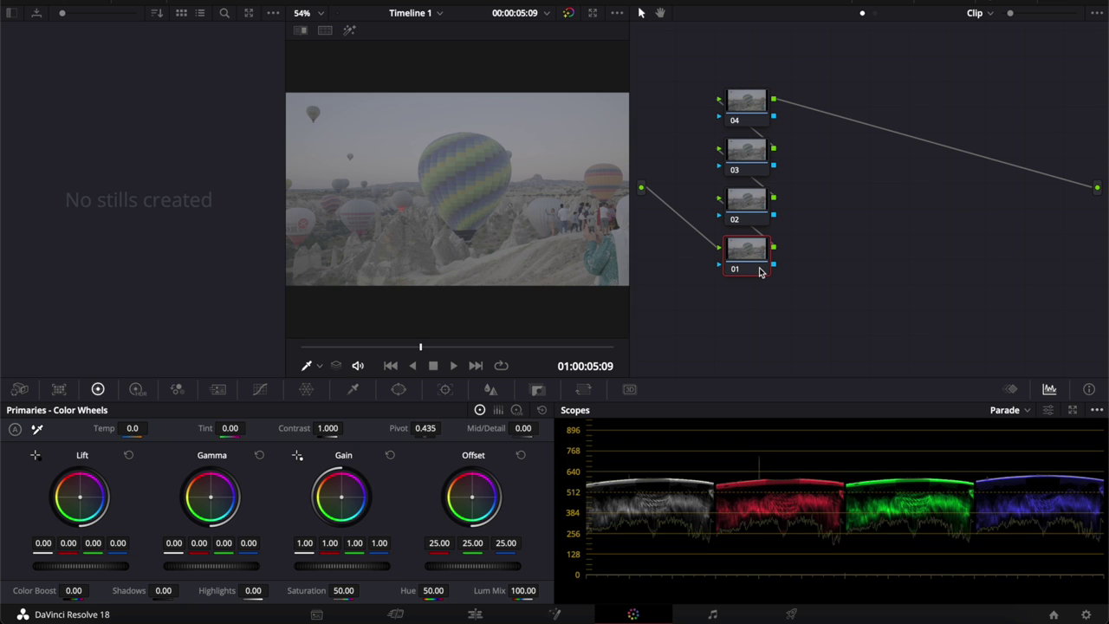
Step: Arrange nodes 01–04 into a left-to-right chain and select node 02
left_click_drag(747, 107, 941, 97)
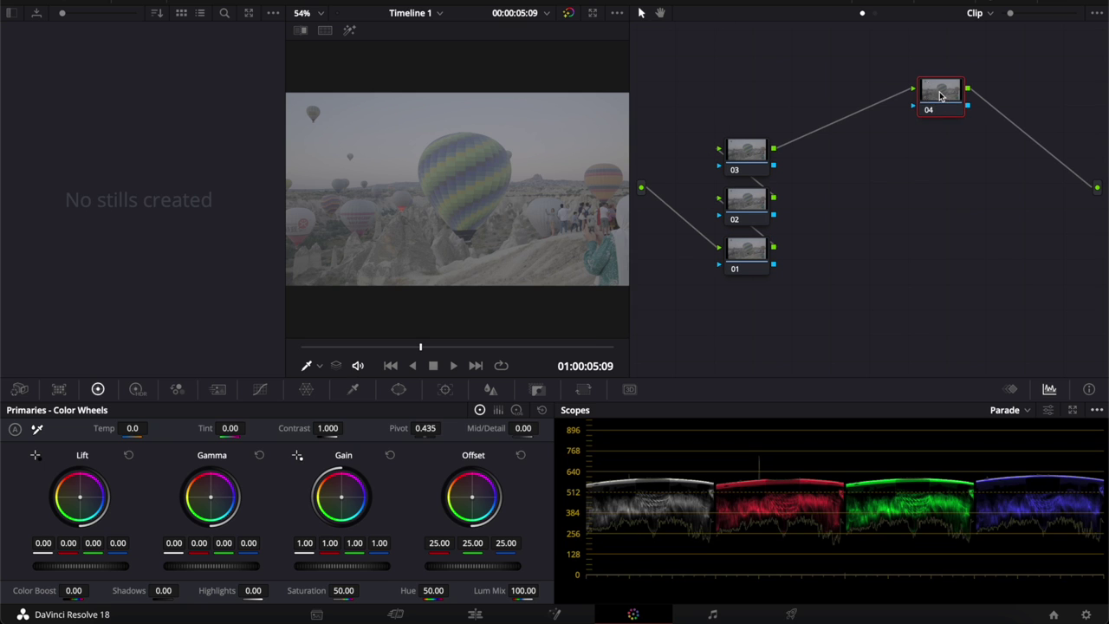
left_click_drag(747, 158, 862, 104)
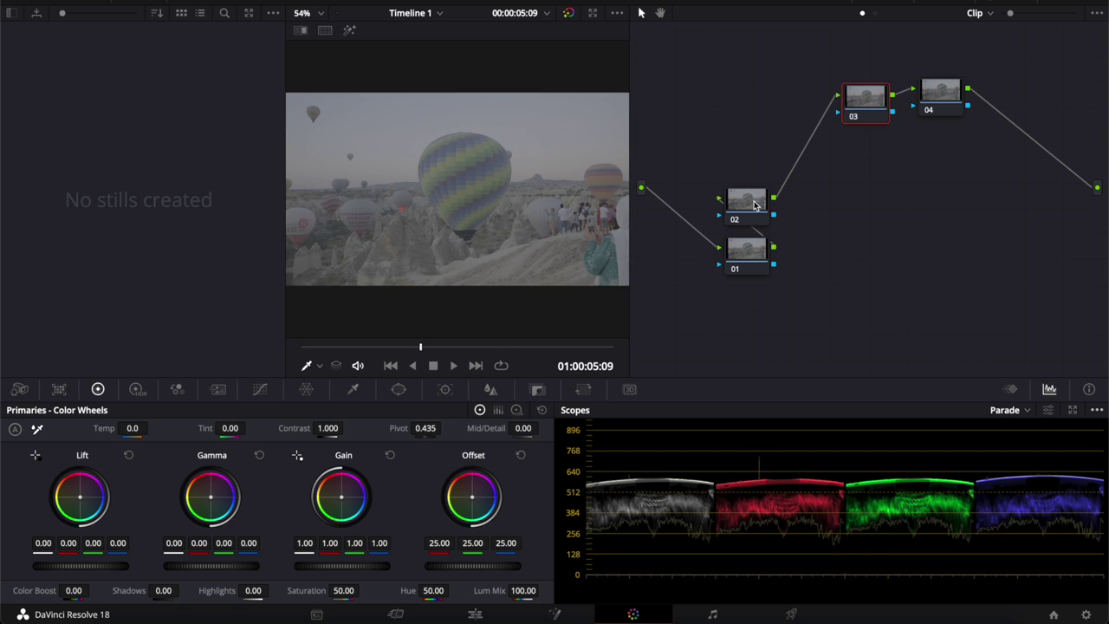
left_click_drag(754, 205, 784, 96)
left_click_drag(752, 252, 716, 228)
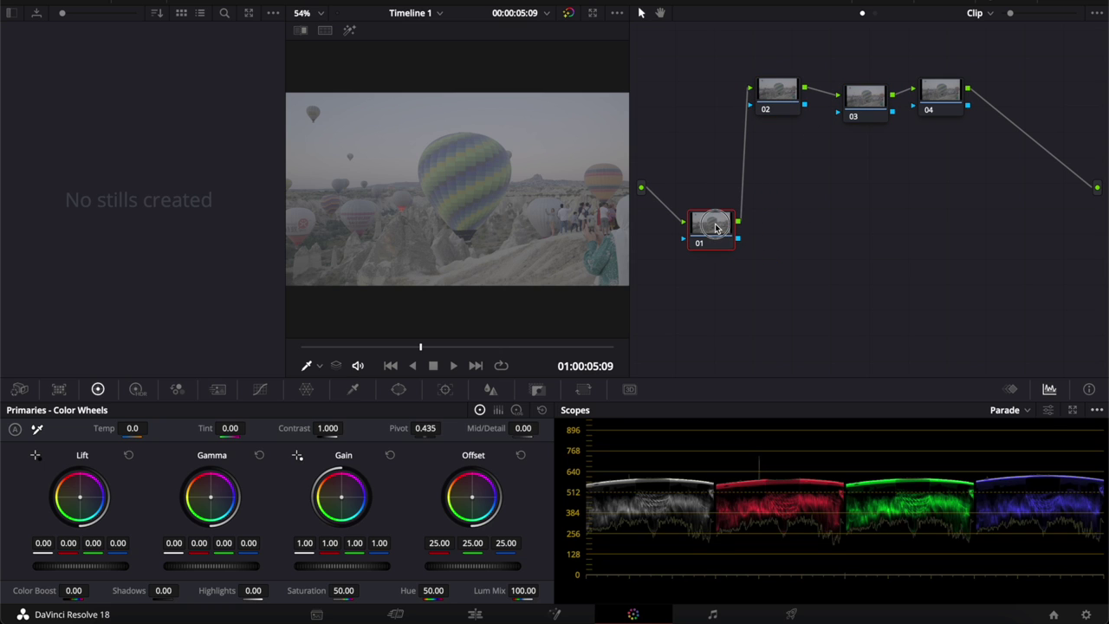
left_click(786, 100)
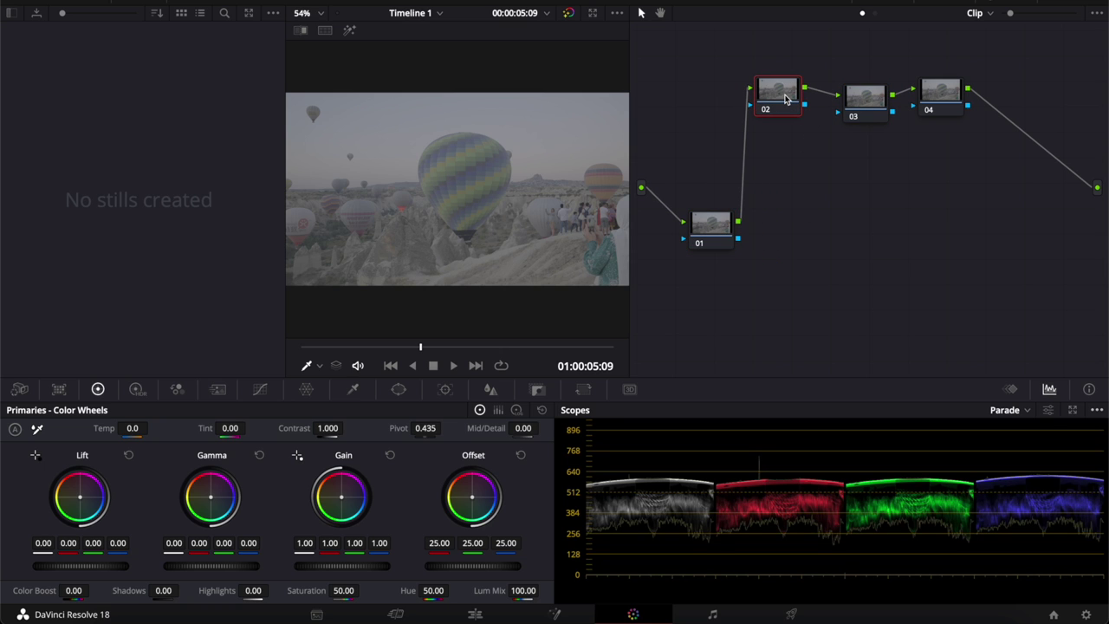
Step: Apply the XH2S_FLog2_FGamut_to_WDR_BT.709_33grid_V.1.00 LUT from the X-H2S folder to node 02
right_click(786, 100)
mouse_move(853, 247)
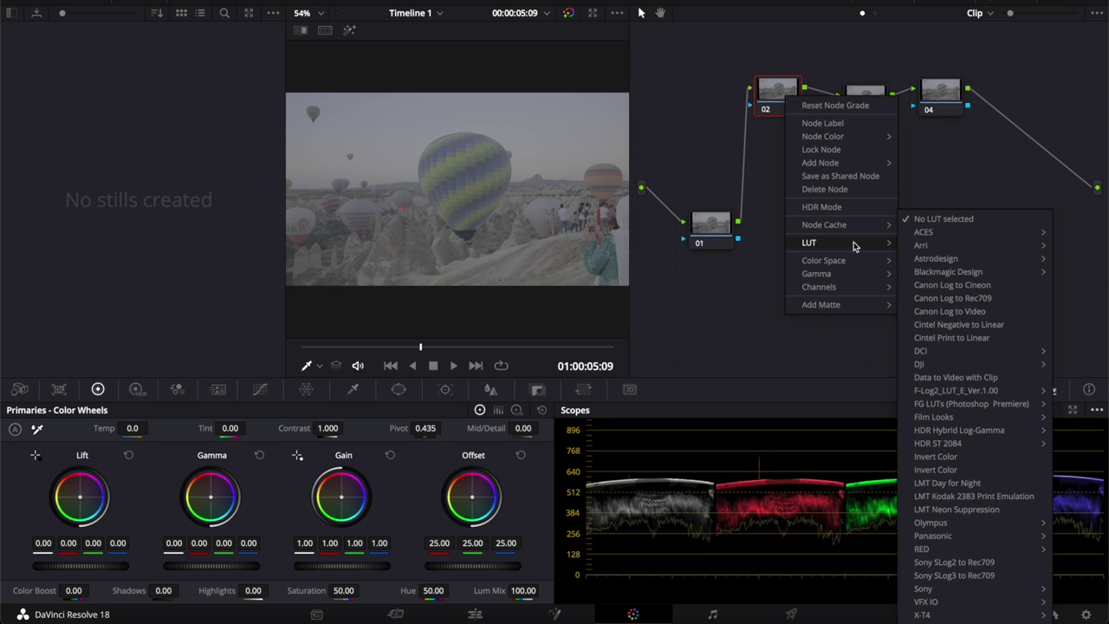
mouse_move(944, 406)
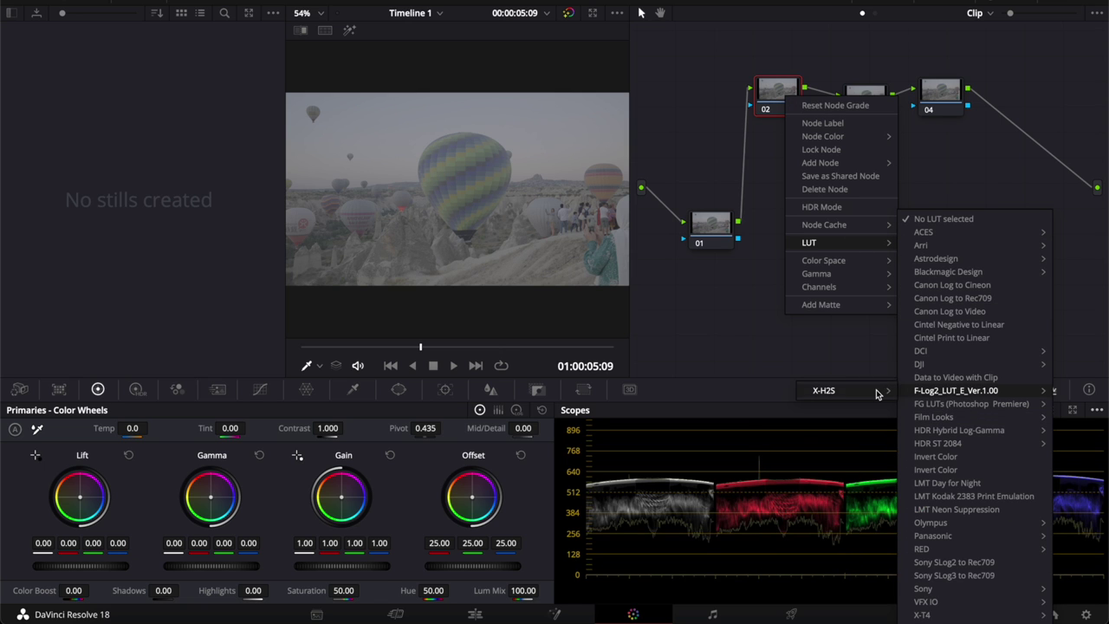
mouse_move(877, 393)
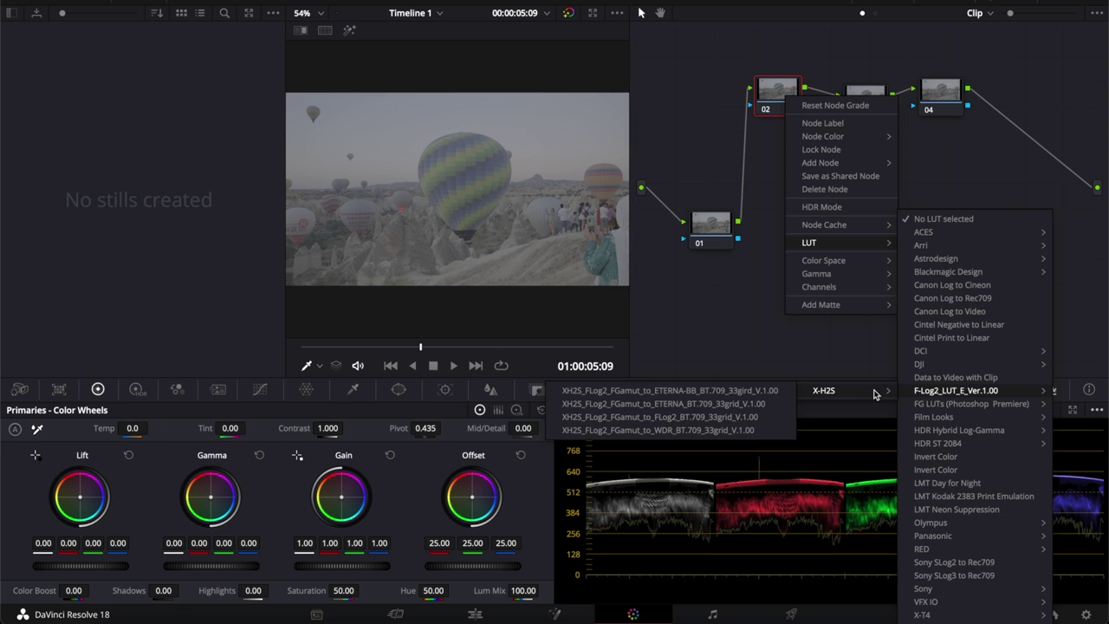
left_click(741, 431)
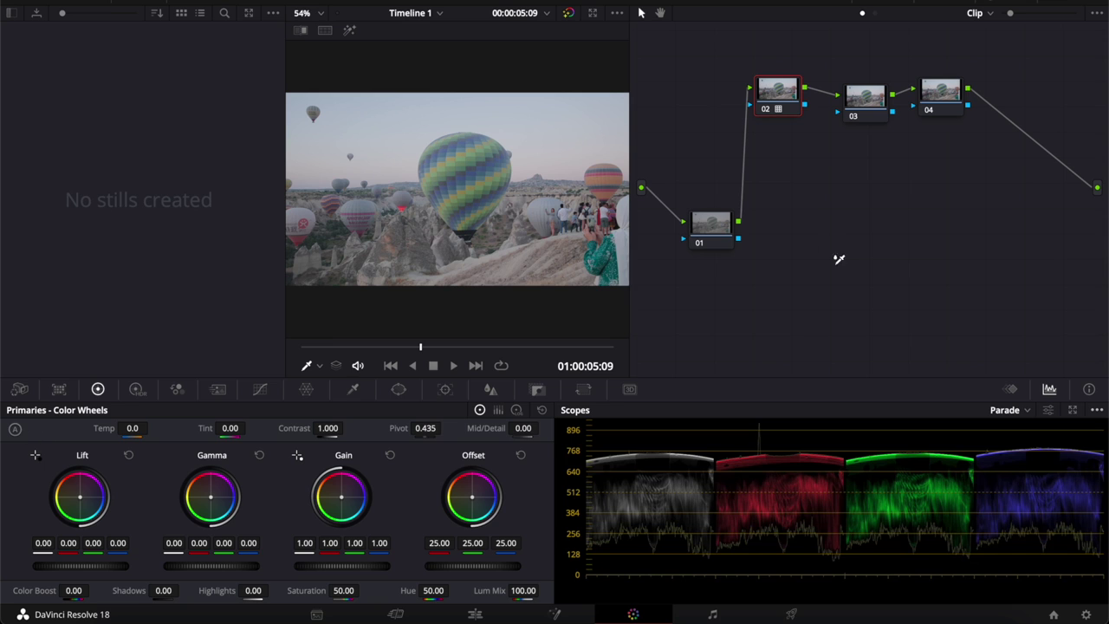
Step: Auto white-balance node 02 to Temp 204.9 and Tint -3.18, and set its Contrast to 1.300
left_click(625, 204)
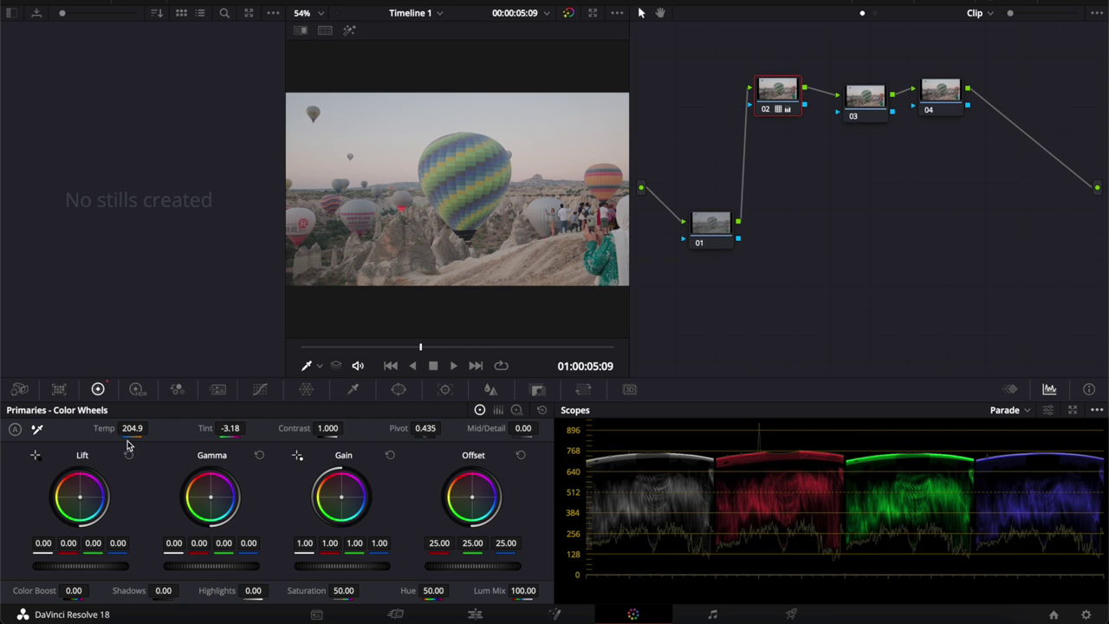
left_click_drag(324, 432, 424, 459)
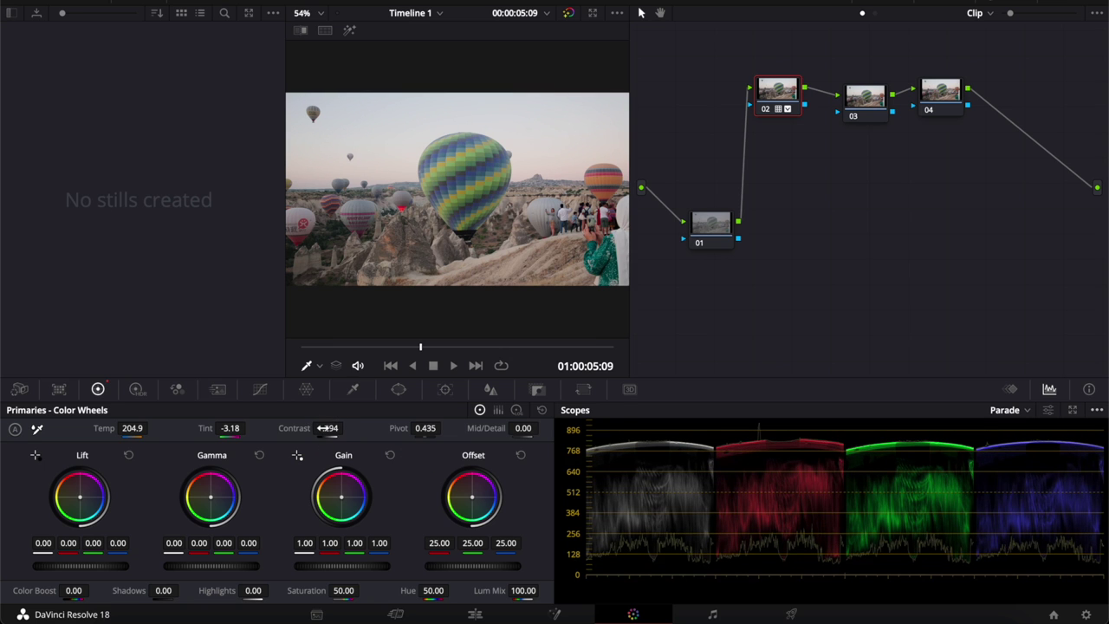
left_click_drag(326, 428, 346, 428)
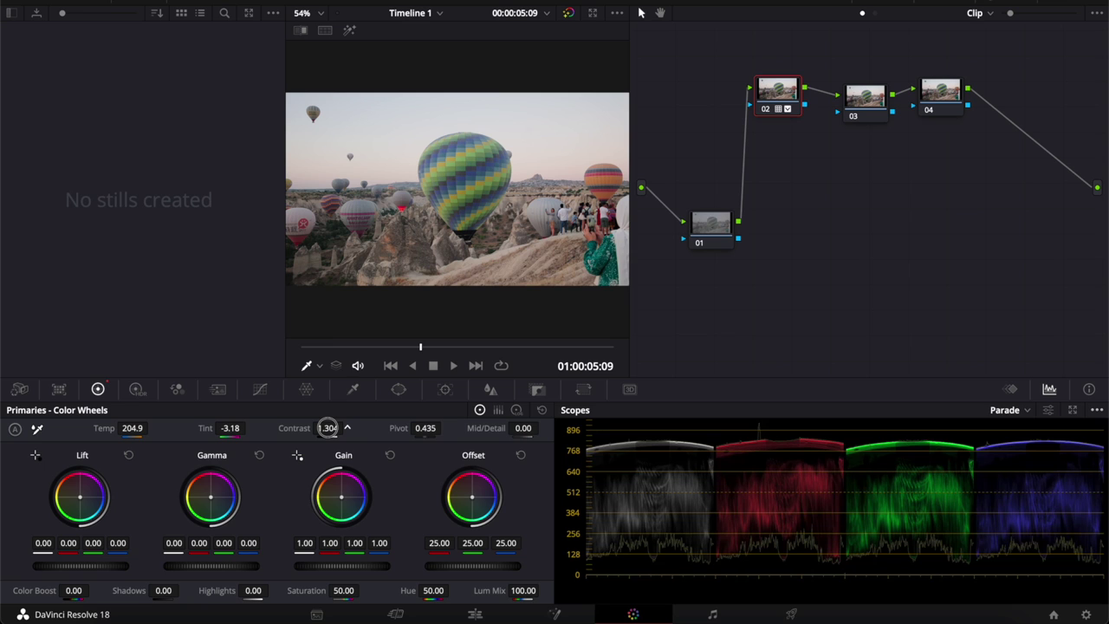
left_click_drag(346, 427, 343, 427)
Step: On node 03, set the Gain master to 1.07 and the Lift and Gamma masters to -0.01
left_click(873, 102)
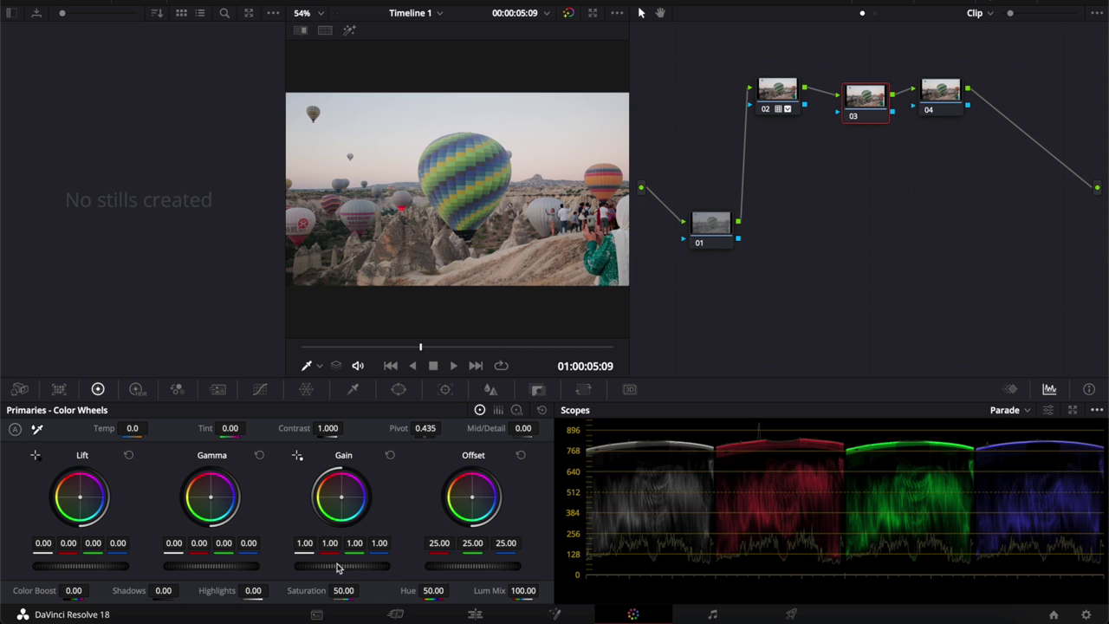
left_click_drag(338, 569, 420, 585)
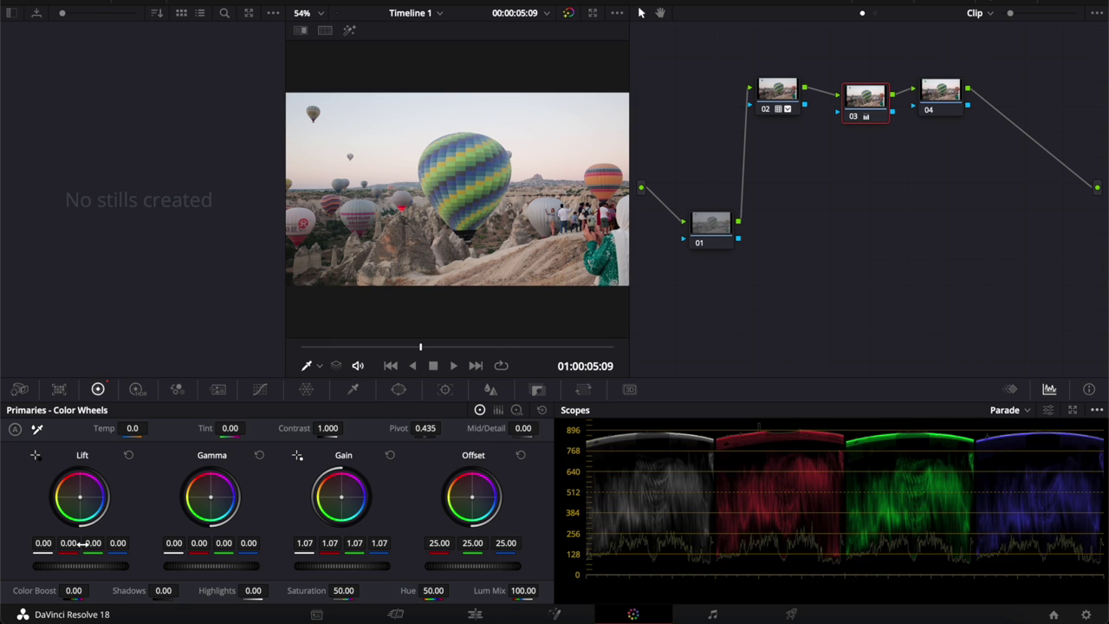
left_click_drag(86, 572, 68, 570)
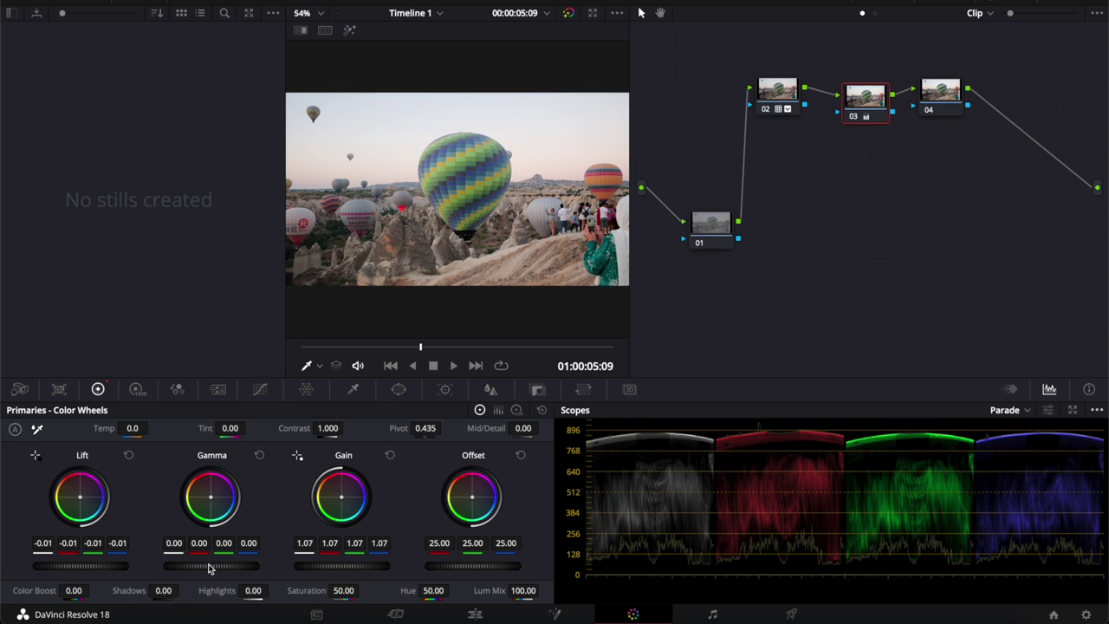
left_click_drag(211, 567, 171, 565)
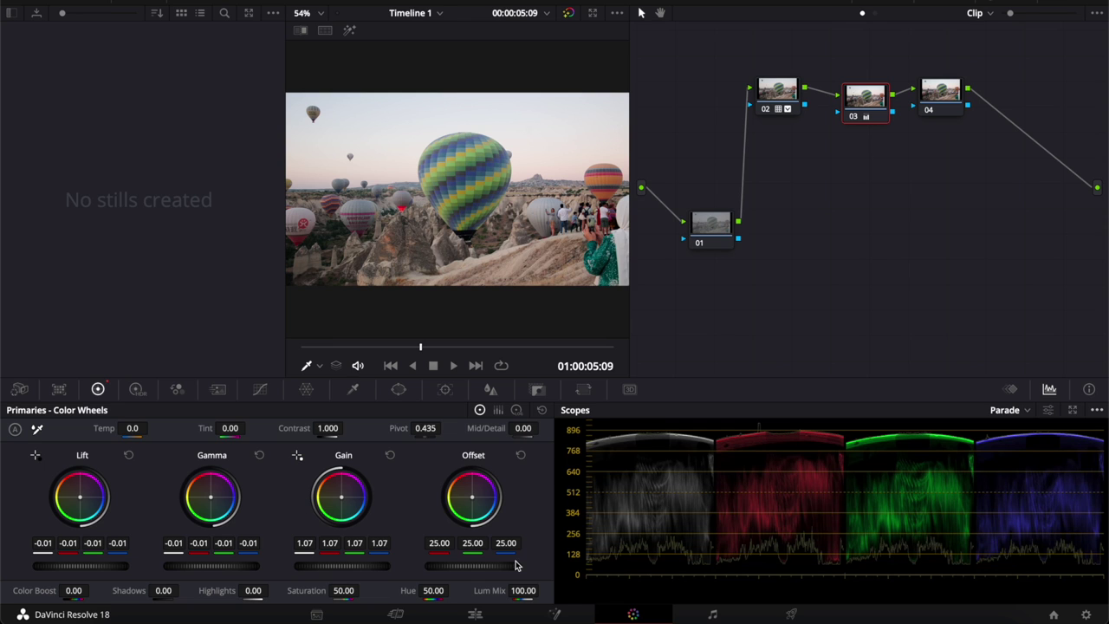
Step: Set node 03's Offset blue to 24.52
left_click_drag(505, 542, 530, 555)
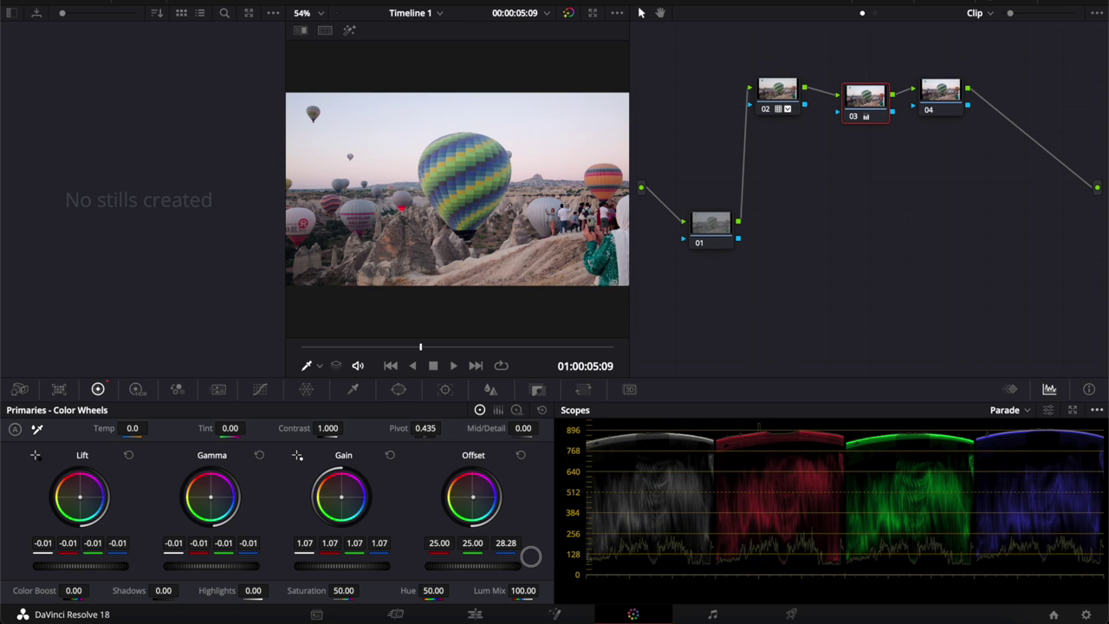
left_click_drag(530, 555, 502, 543)
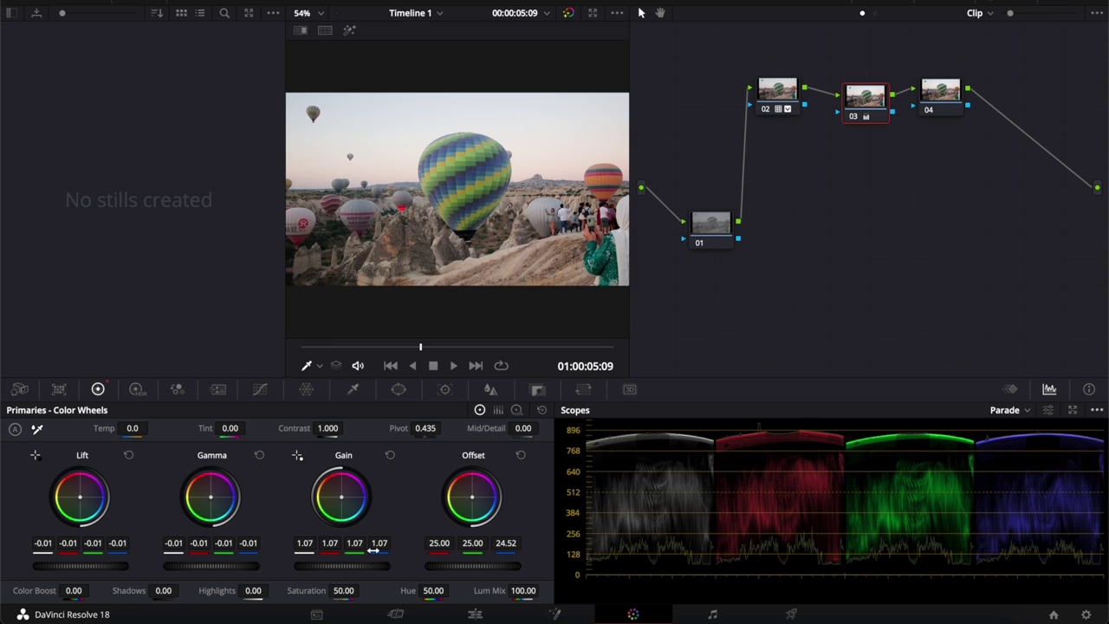
mouse_move(380, 543)
left_mouse_down()
mouse_move(388, 551)
mouse_move(378, 543)
left_mouse_up()
Step: On node 04, shift gamma blue to -0.03 and lift blue to 0.08, and set contrast to 1.054
left_click(940, 98)
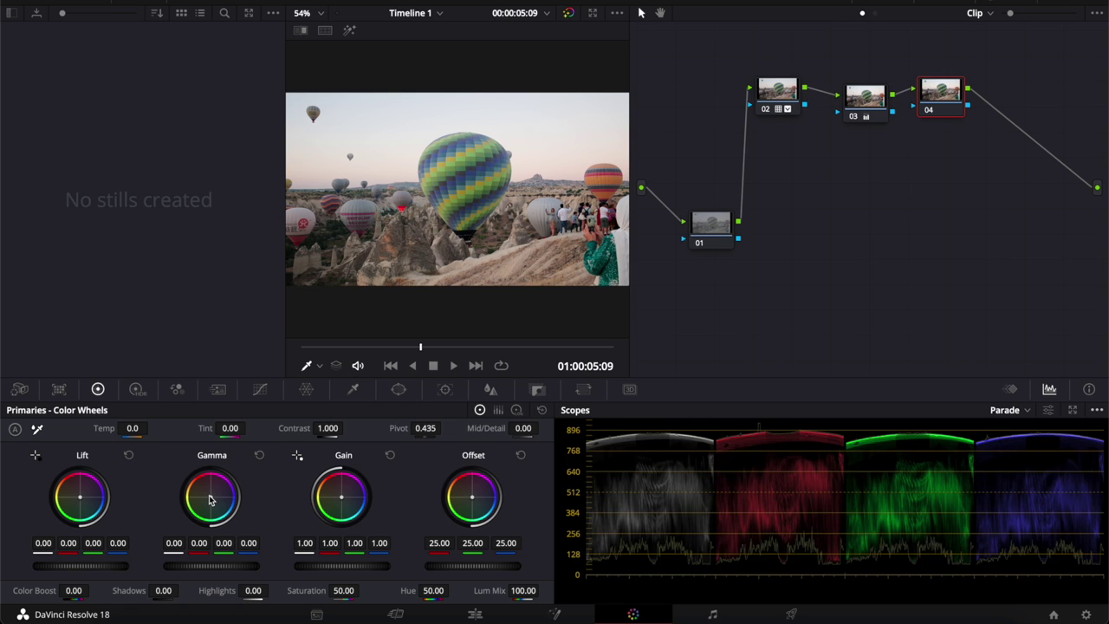
mouse_move(212, 498)
left_mouse_down()
mouse_move(174, 491)
mouse_move(183, 493)
left_mouse_up()
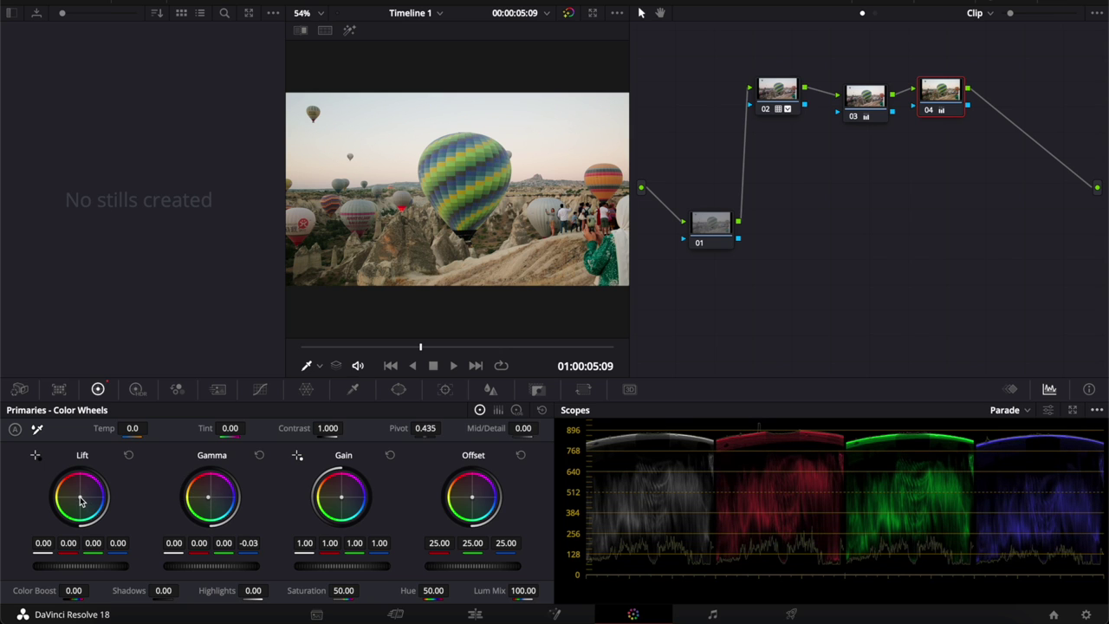
left_click_drag(81, 496, 103, 500)
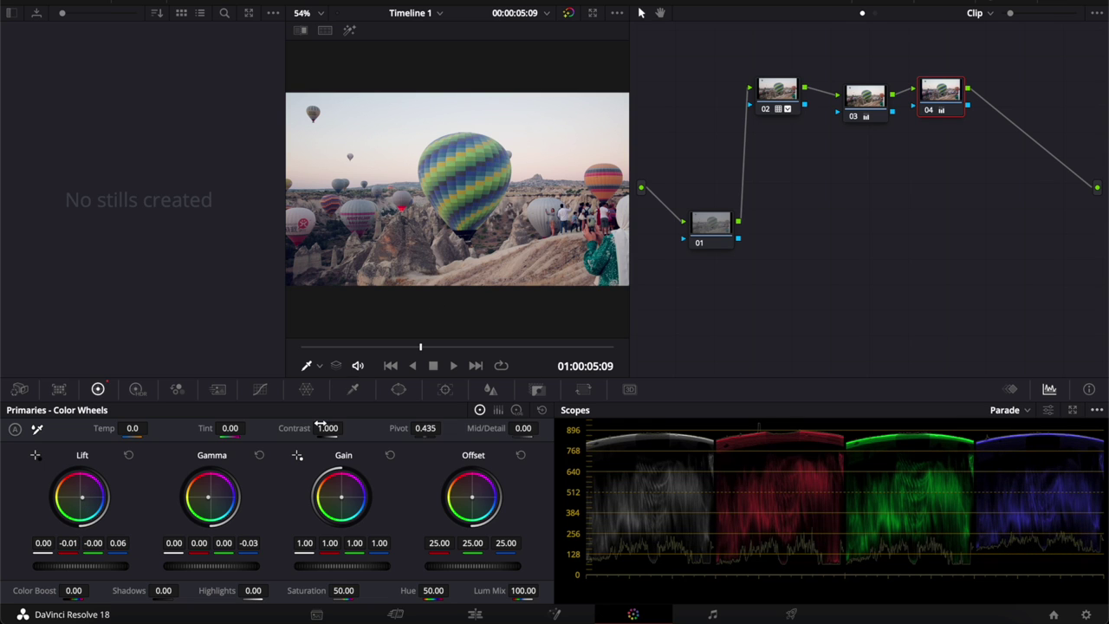
left_click_drag(327, 428, 343, 428)
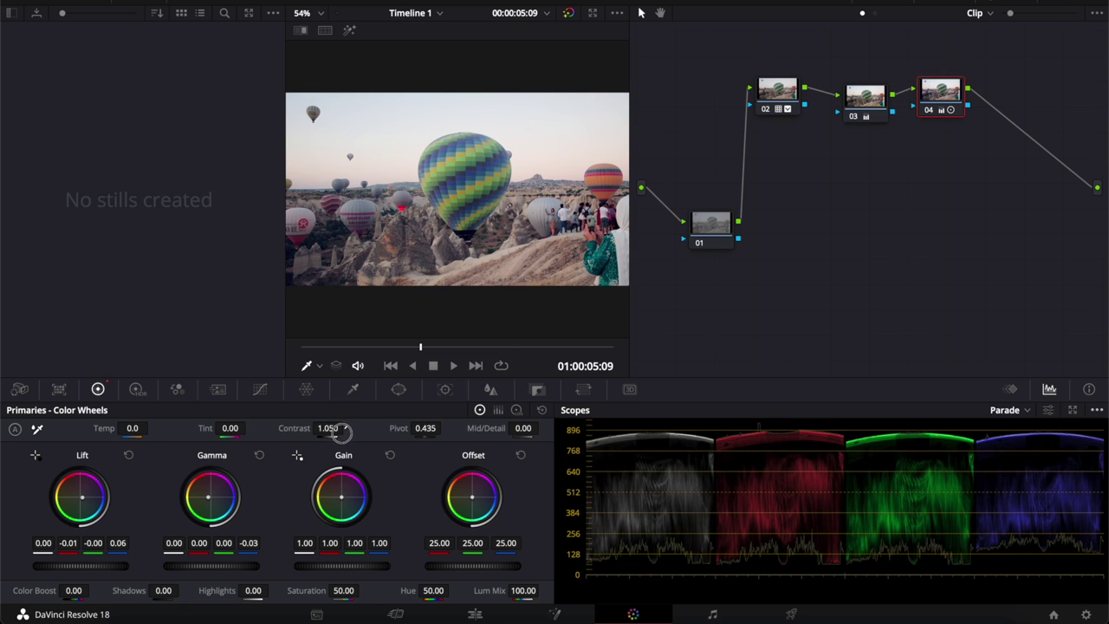
left_click_drag(342, 430, 345, 431)
Step: Set node 04's Gain master to 0.99 and show the graded clip in the full-screen Cinema Viewer
left_click_drag(86, 568, 128, 575)
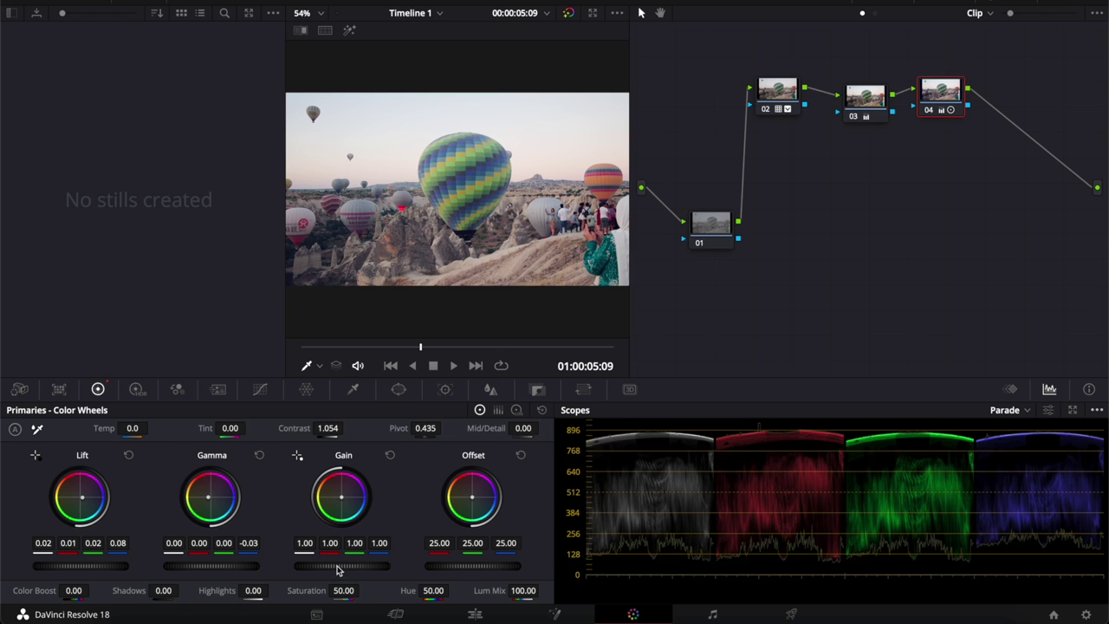
left_click_drag(338, 570, 393, 579)
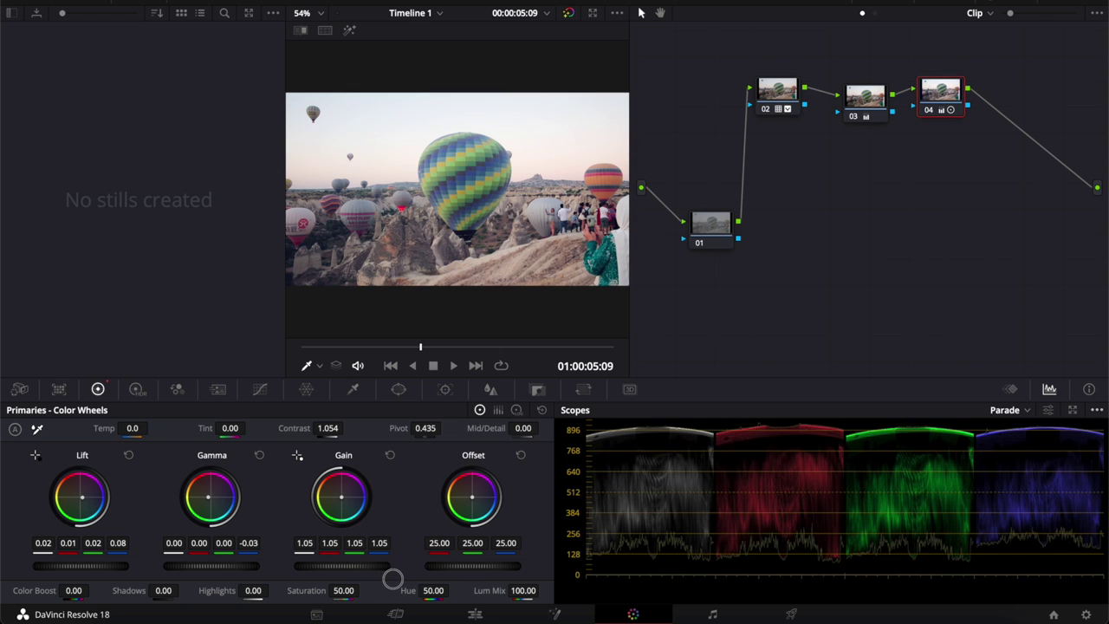
left_click_drag(393, 579, 348, 559)
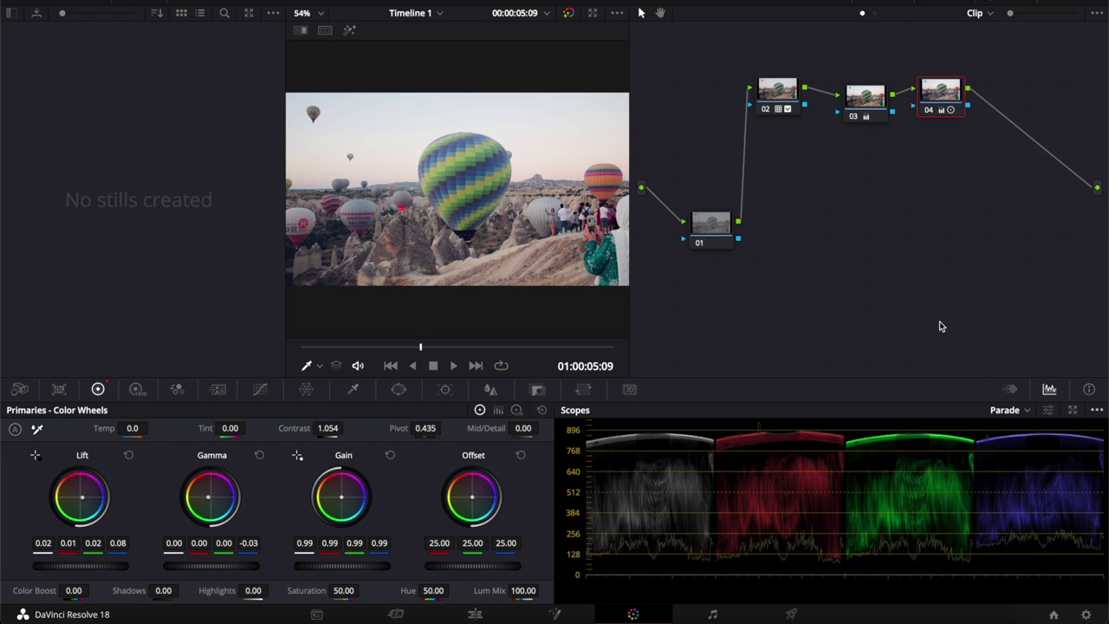
key("ctrl+f")
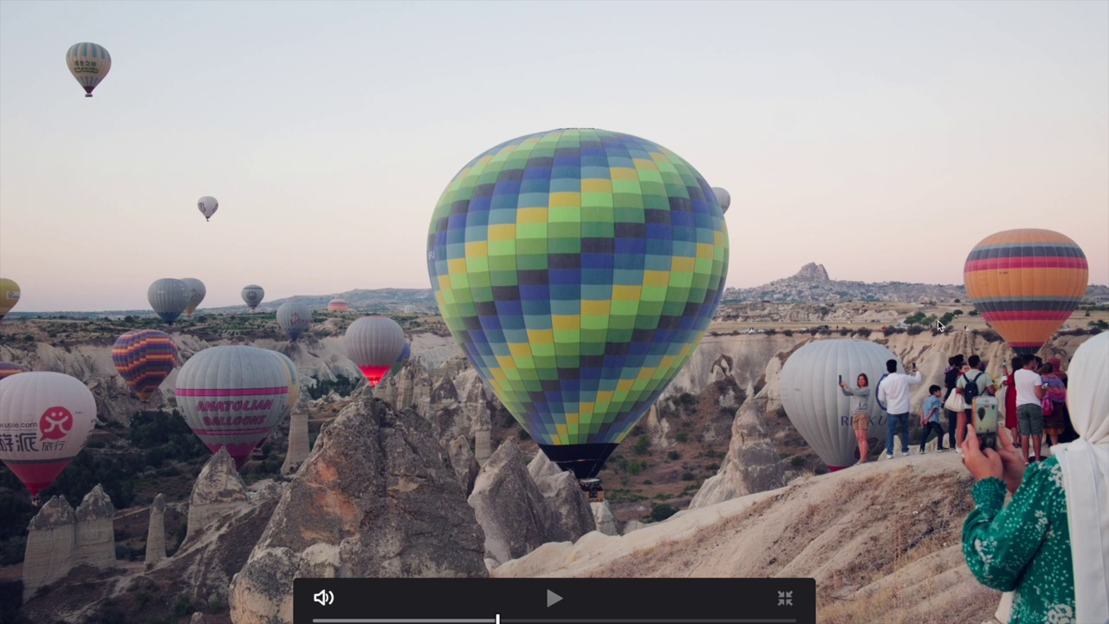
Step: Play the graded balloon clip full screen, pause at a later frame, and exit to the Color page
key("space")
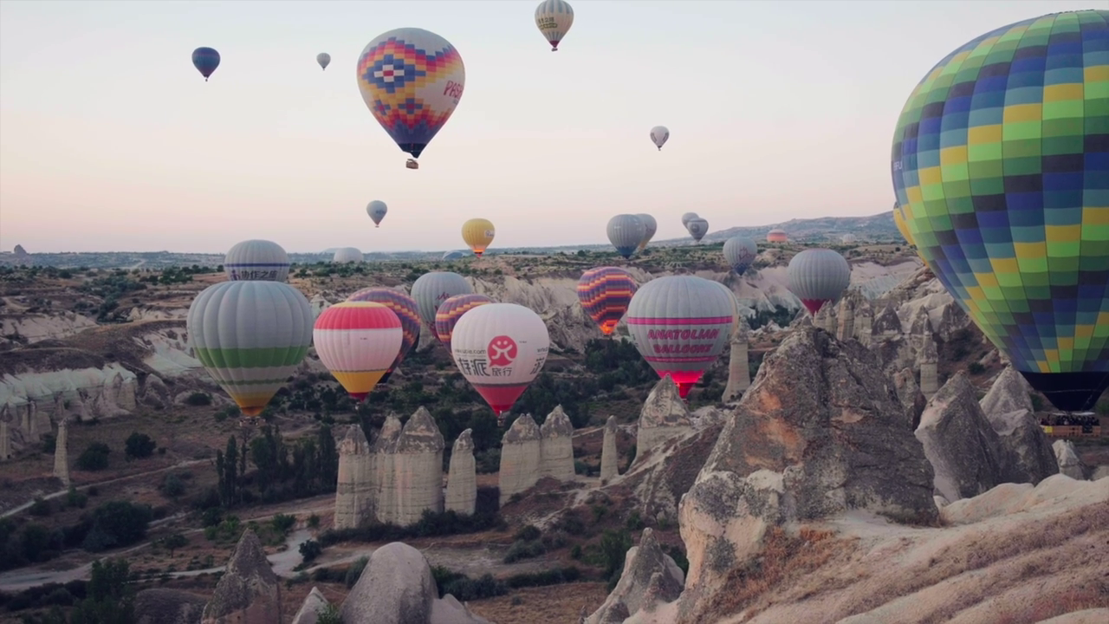
left_click(933, 317)
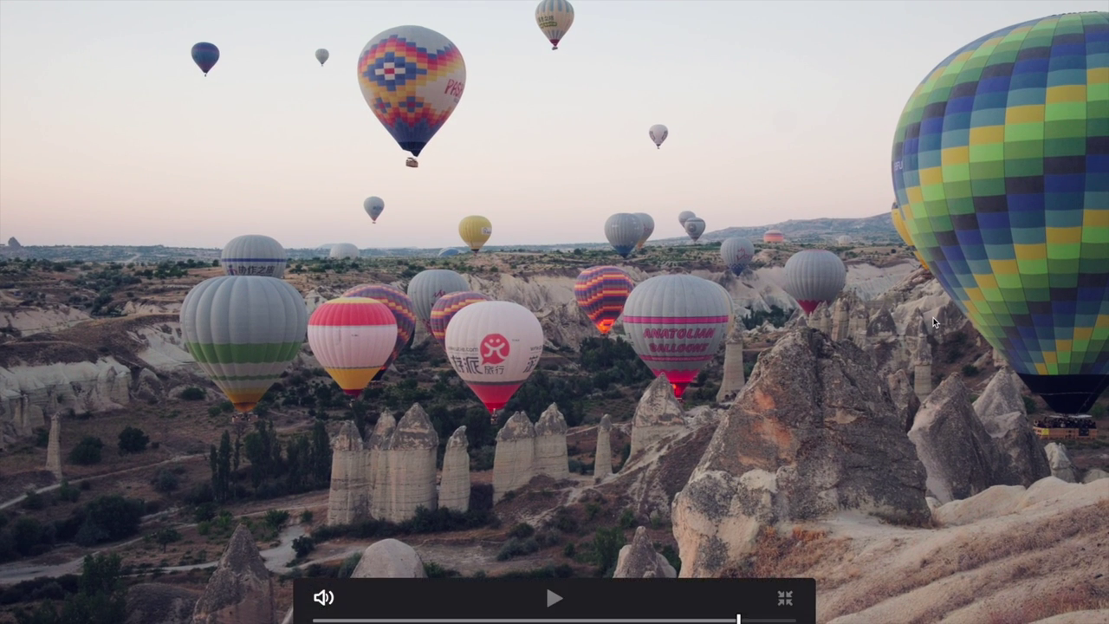
key("Escape")
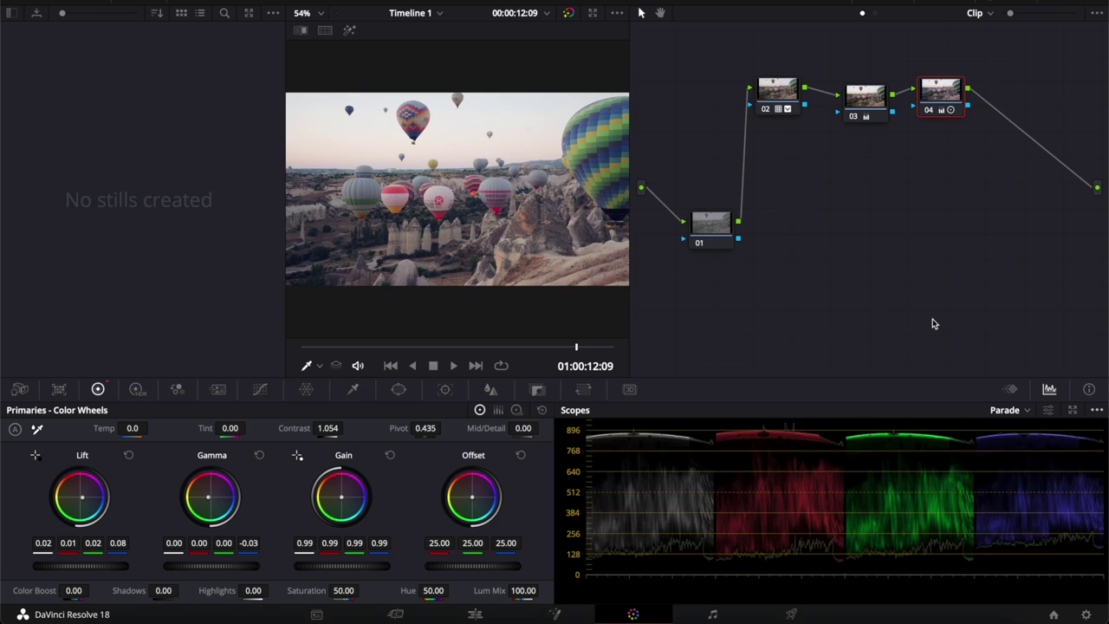